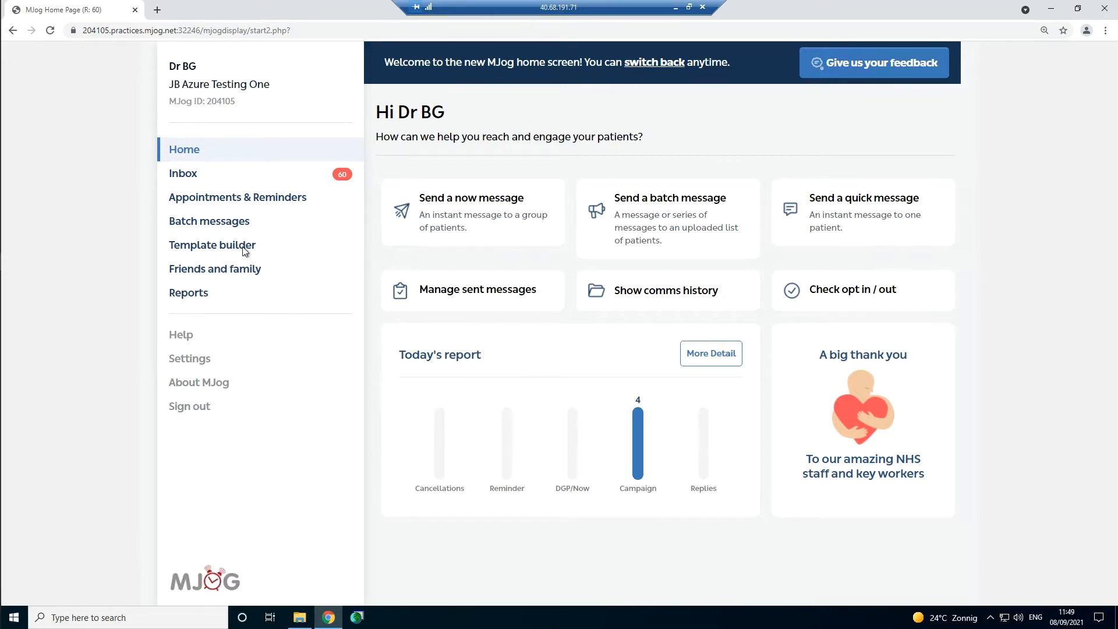
- Open Template builder from the sidebar to reach the Configure Messages page
{"action": "left_click", "coordinate": [273, 251]}
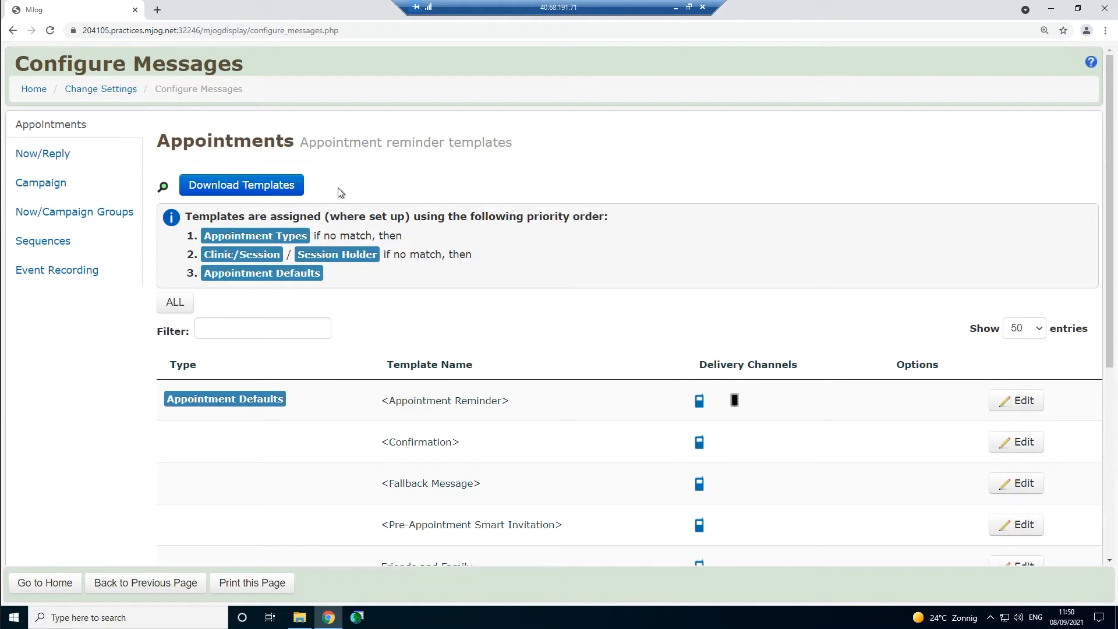
- Open the Download Templates library and show the Flu category
{"action": "left_click", "coordinate": [234, 185]}
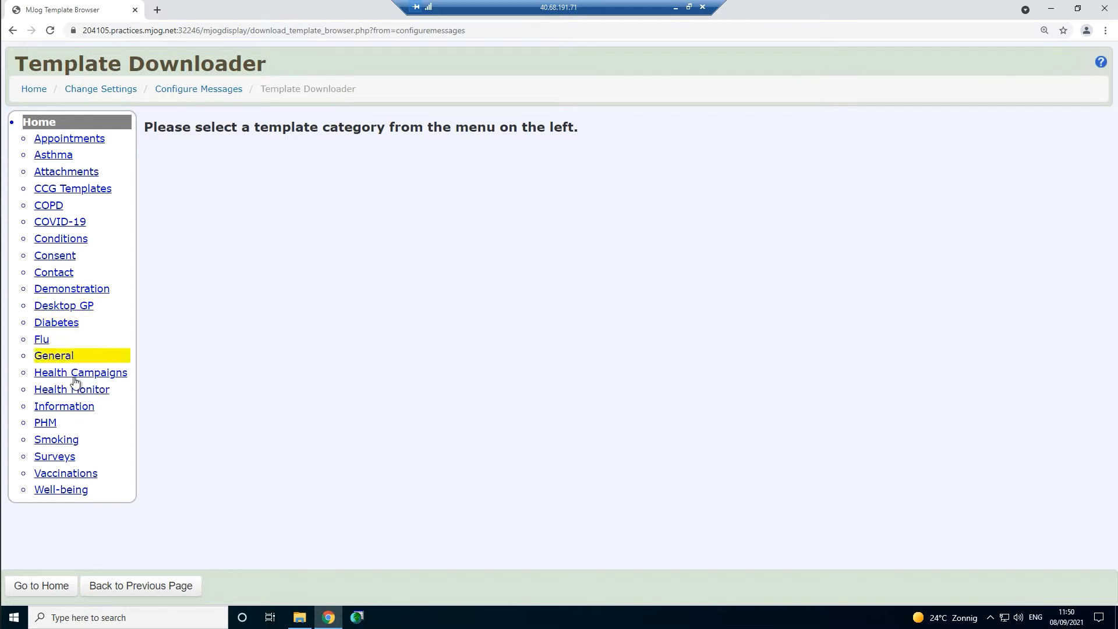
{"action": "left_click", "coordinate": [59, 345]}
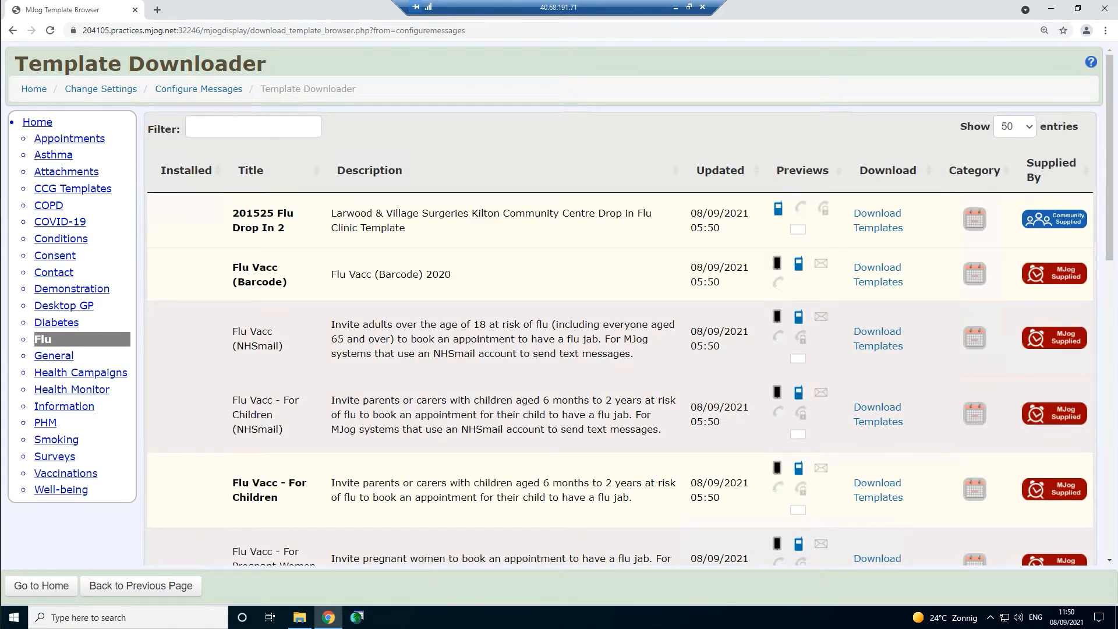
- Check the text-message and smart-message previews of Flu Vacc (Barcode)
{"action": "left_click", "coordinate": [801, 270]}
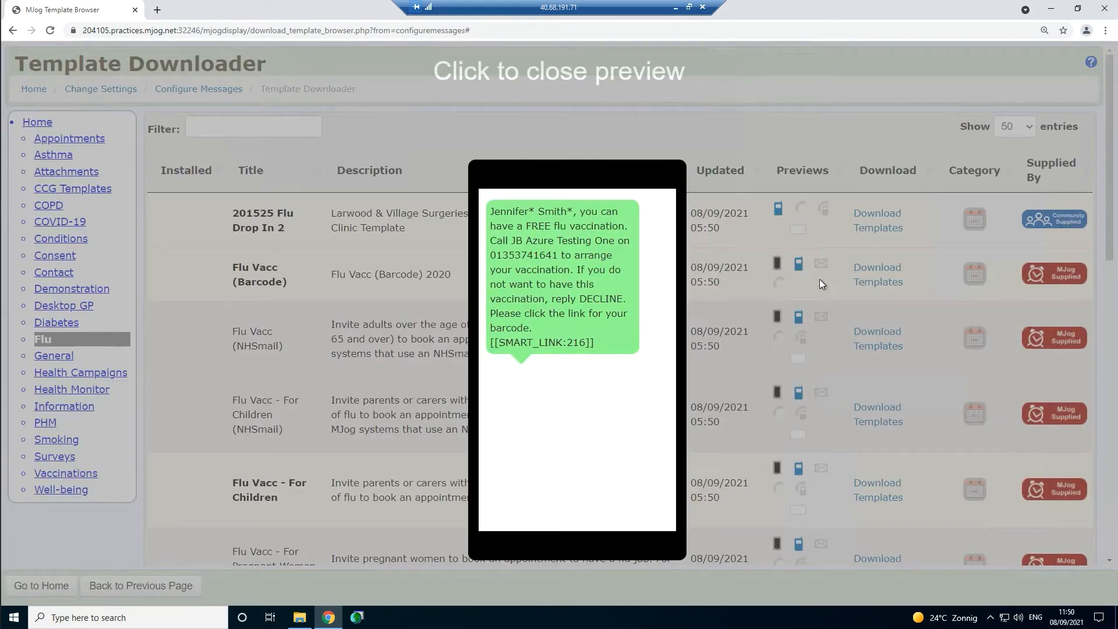
{"action": "left_click", "coordinate": [820, 279]}
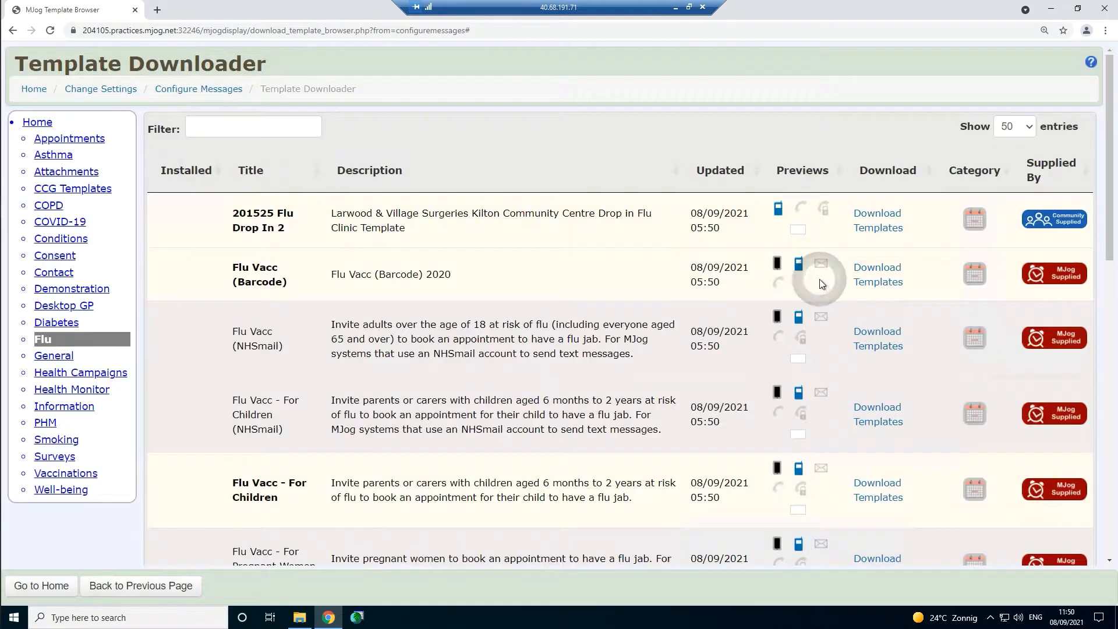
{"action": "left_click", "coordinate": [777, 265]}
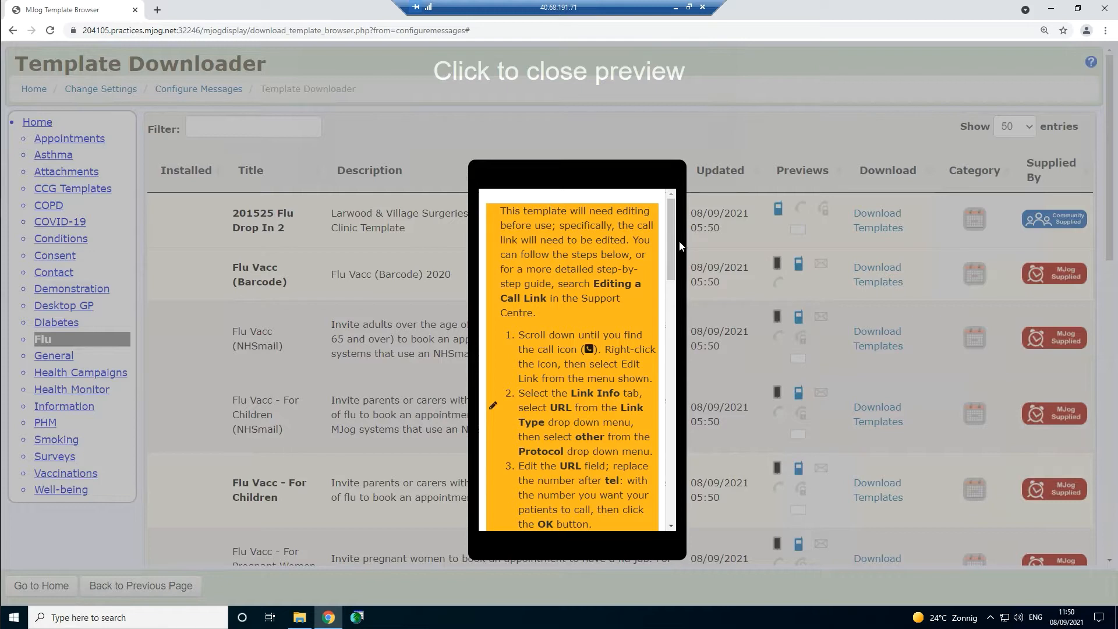
{"action": "left_click_drag", "start_coordinate": [593, 284], "coordinate": [548, 298]}
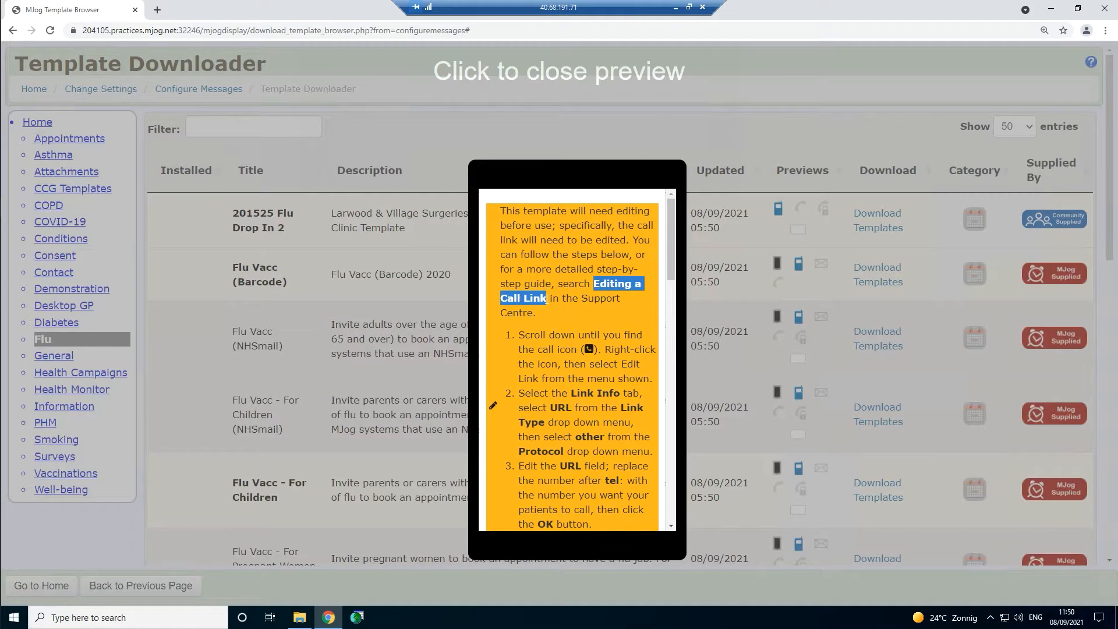
{"action": "left_click", "coordinate": [358, 343]}
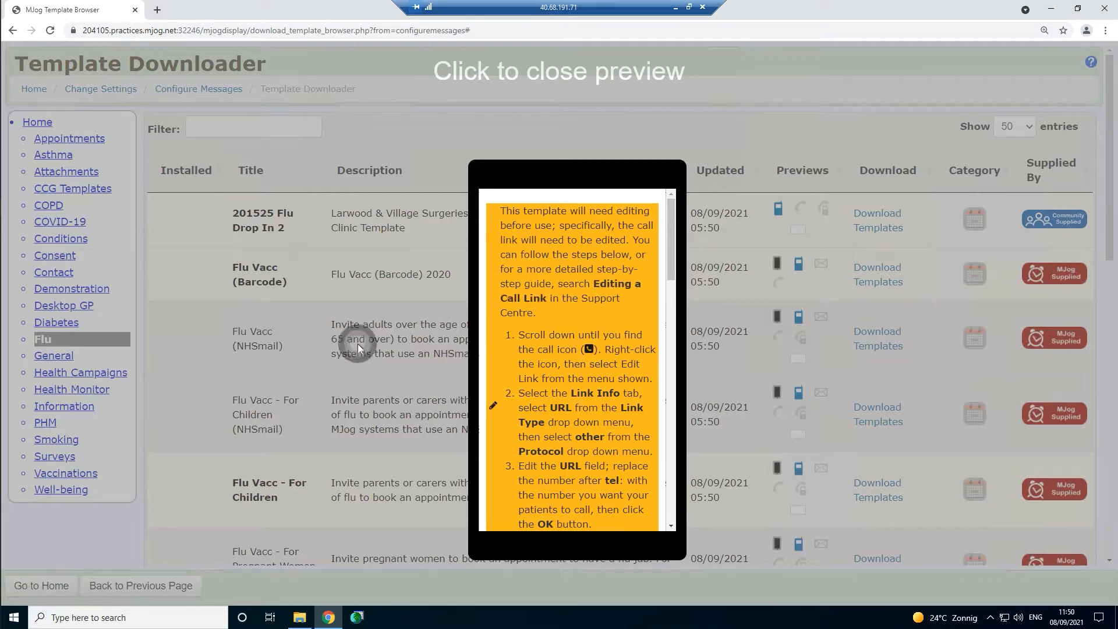
- Scroll down the list and show the Flu Vacc text-message preview
{"action": "scroll", "coordinate": [620, 349], "scroll_direction": "down", "scroll_amount": 9}
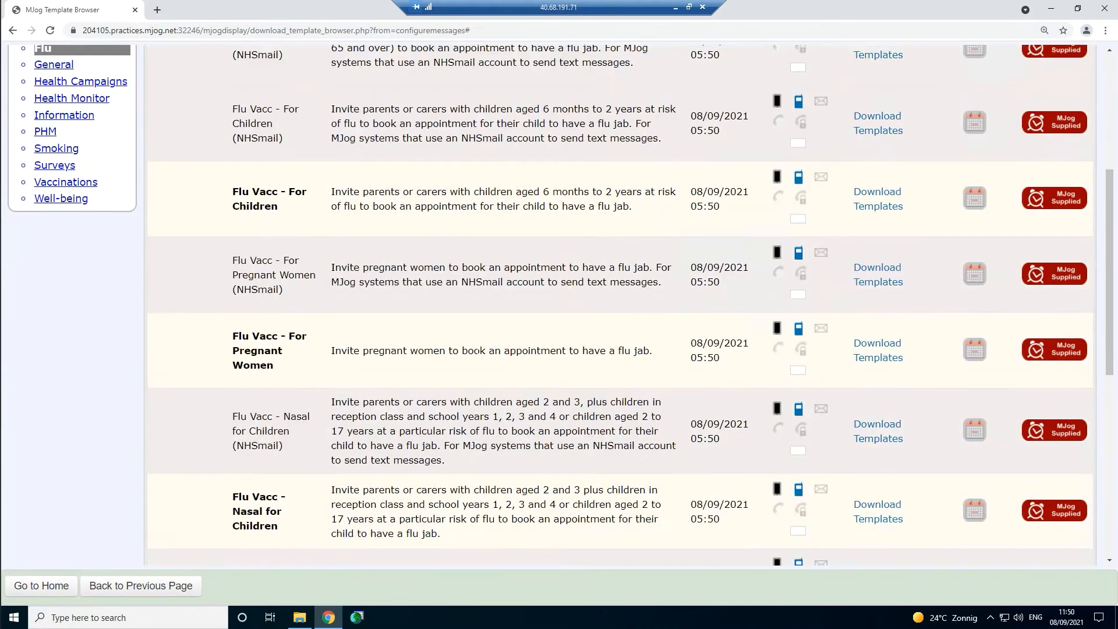
{"action": "scroll", "coordinate": [411, 372], "scroll_direction": "down", "scroll_amount": 1}
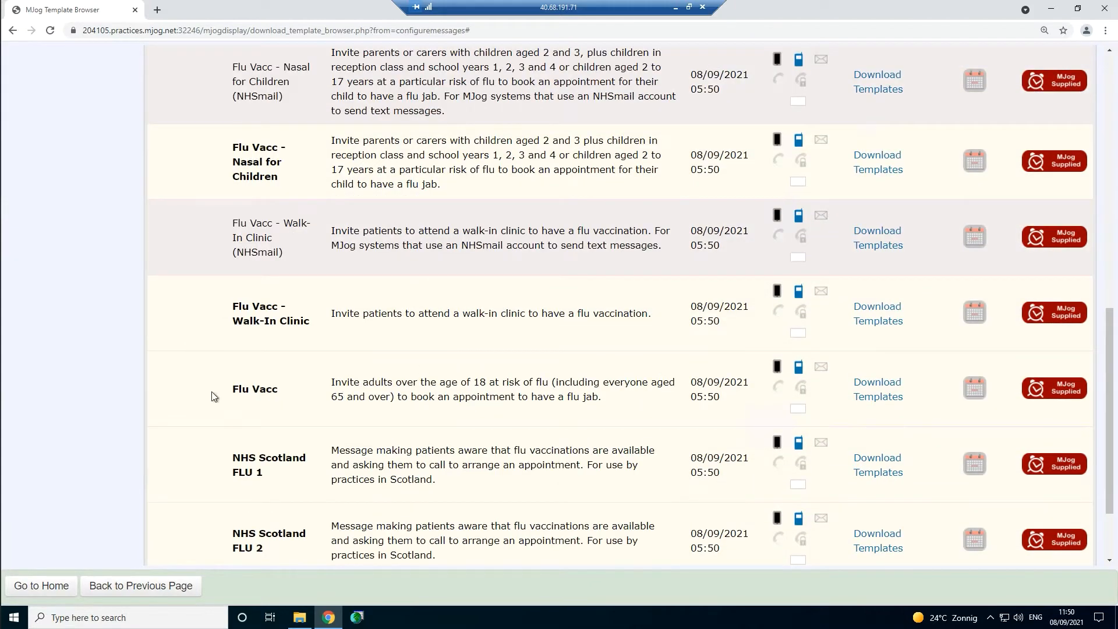
{"action": "left_click_drag", "start_coordinate": [227, 389], "coordinate": [315, 393]}
{"action": "left_click", "coordinate": [430, 386]}
{"action": "left_click", "coordinate": [799, 366]}
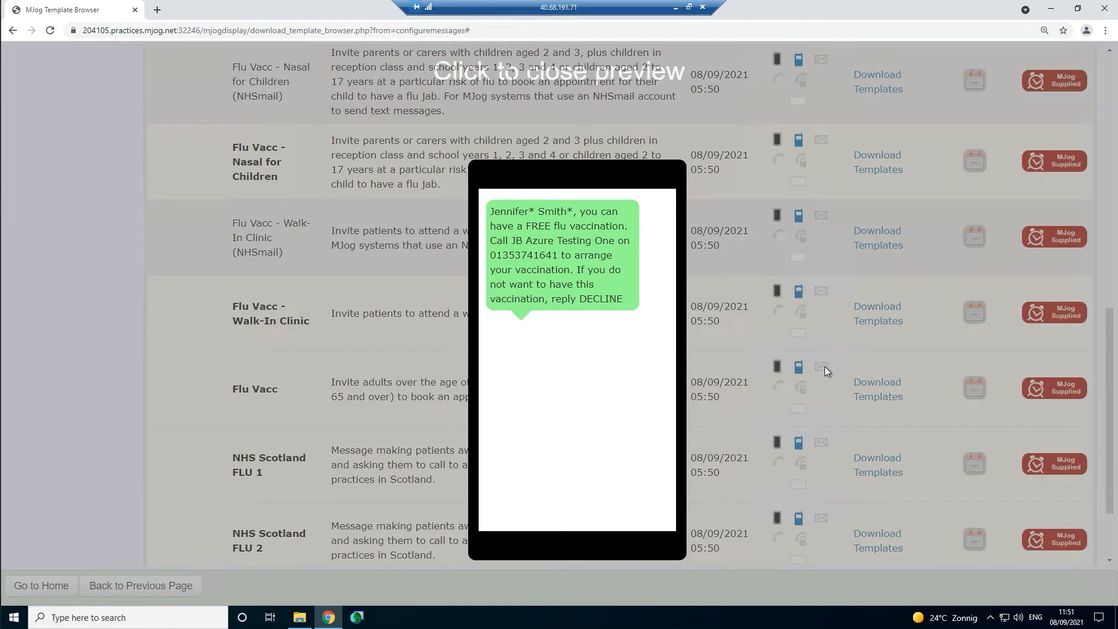
- Read through the Flu Vacc smart preview with its yes/no vaccination replies, then close it
{"action": "left_click", "coordinate": [823, 368]}
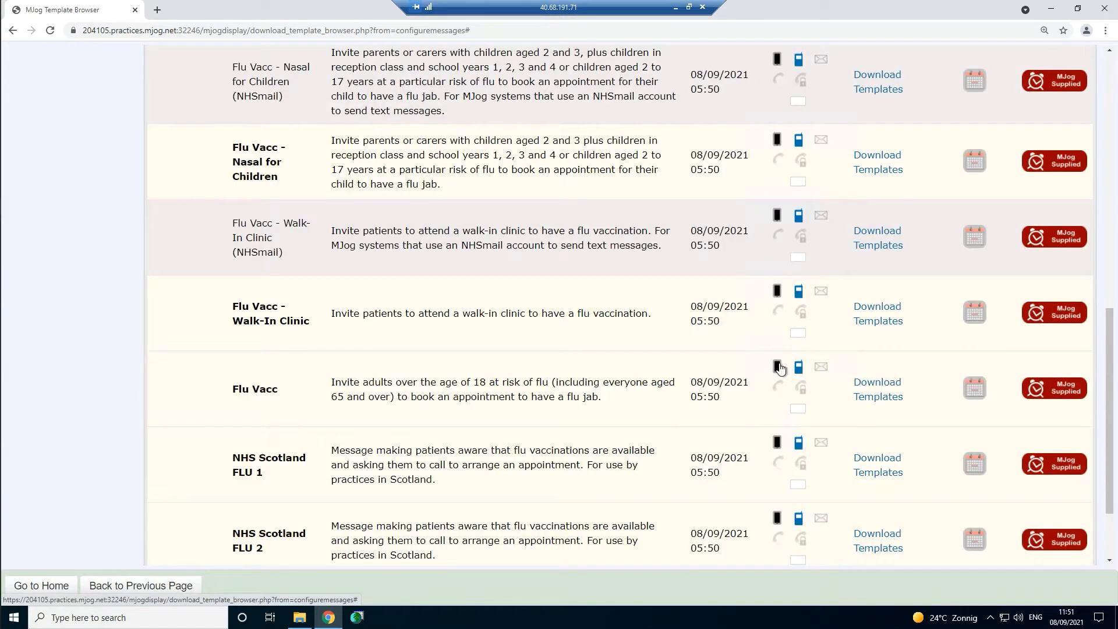
{"action": "left_click", "coordinate": [779, 364]}
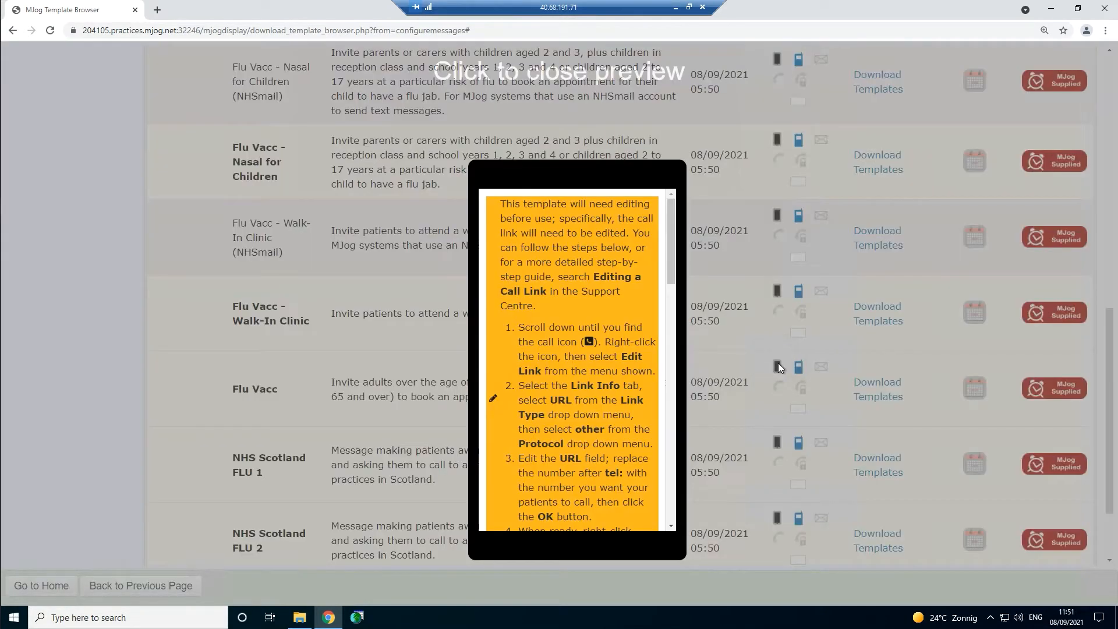
{"action": "left_click", "coordinate": [671, 236]}
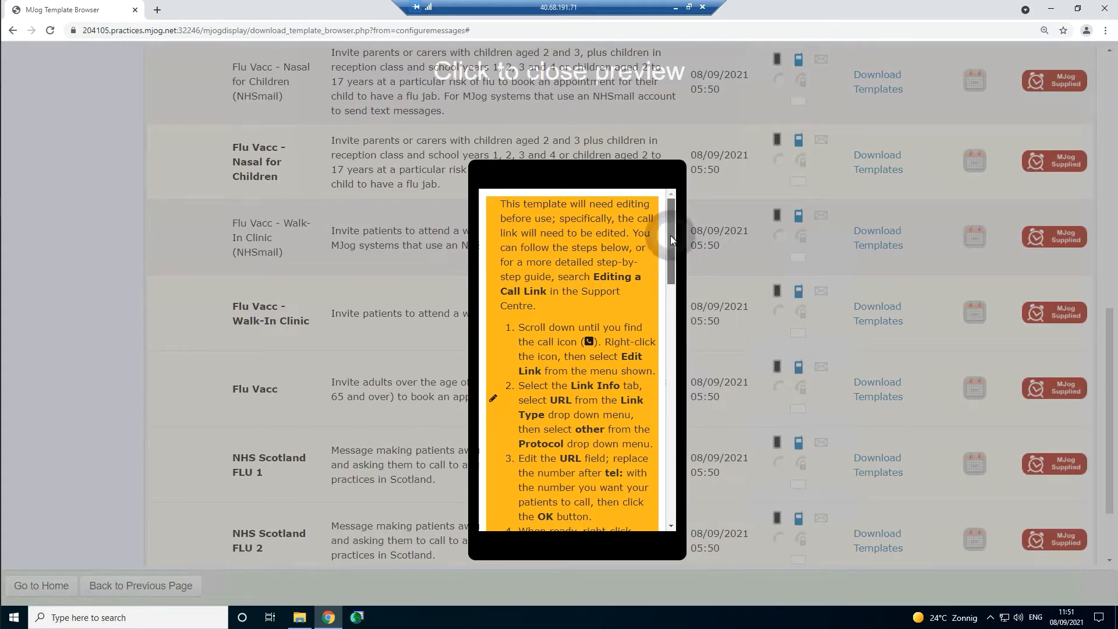
{"action": "mouse_move", "coordinate": [670, 235]}
{"action": "left_mouse_down"}
{"action": "mouse_move", "coordinate": [672, 271]}
{"action": "mouse_move", "coordinate": [674, 253]}
{"action": "left_mouse_up"}
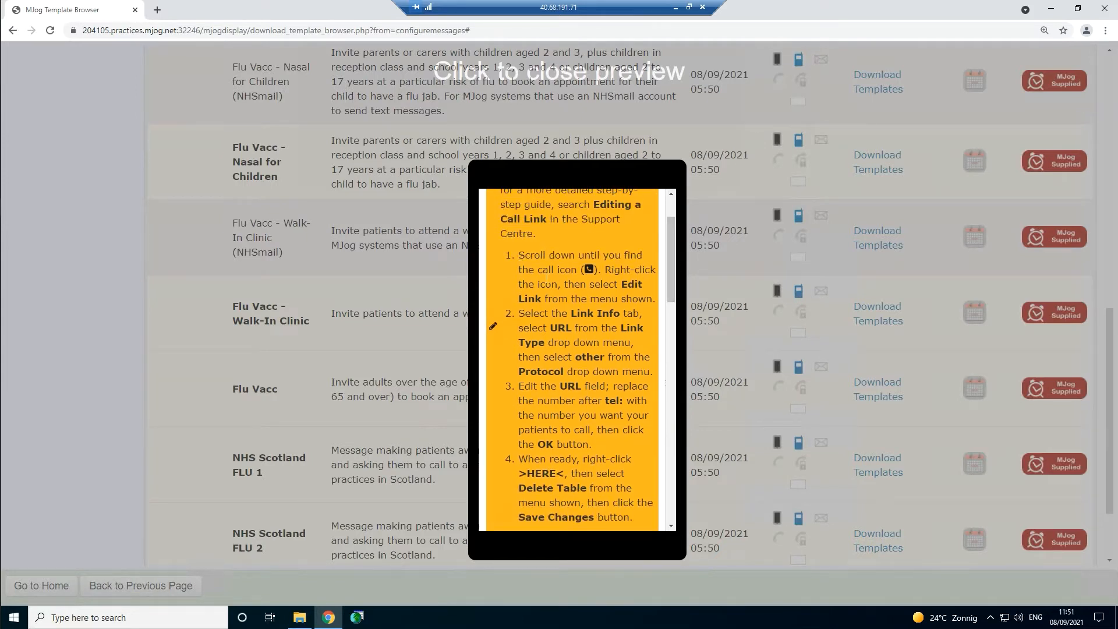
{"action": "left_click_drag", "start_coordinate": [671, 261], "coordinate": [671, 466]}
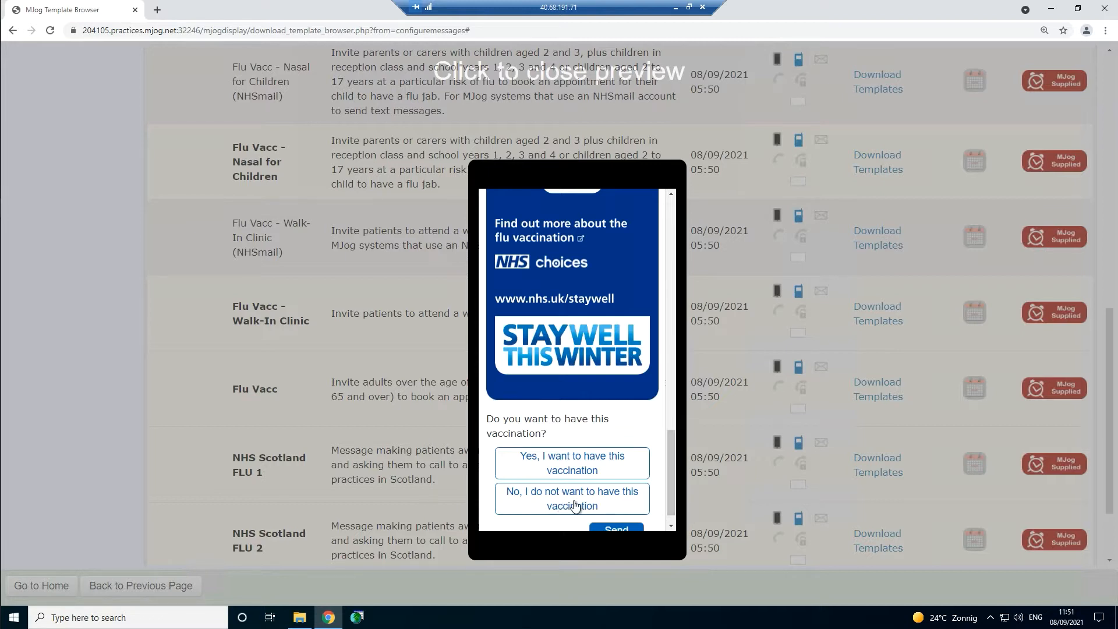
{"action": "left_click", "coordinate": [376, 389]}
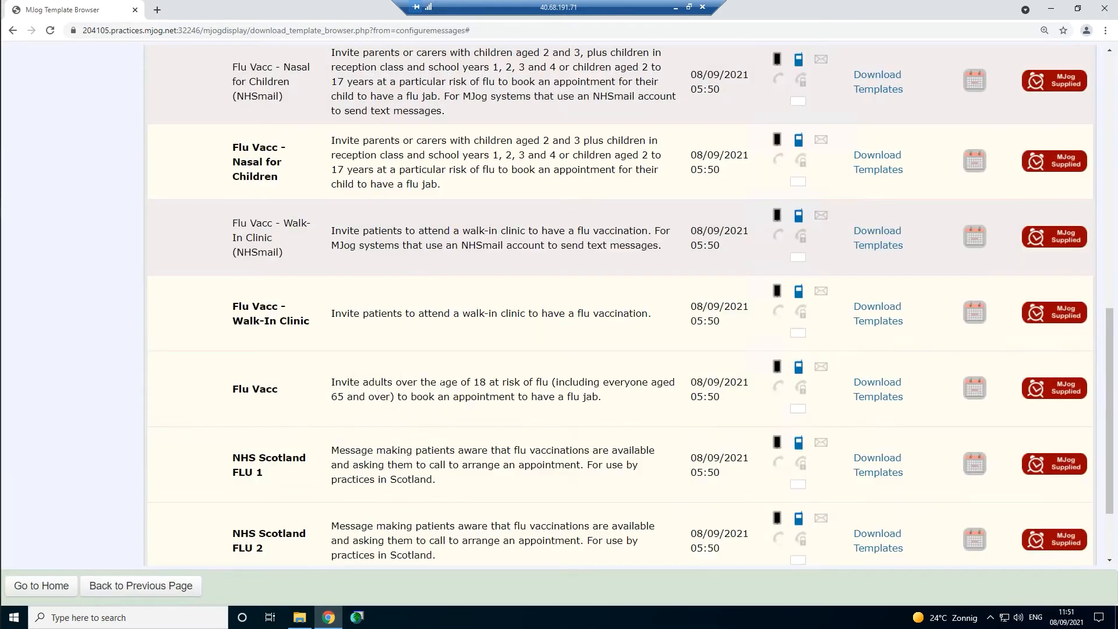
- Download Flu Vacc into Campaign and open it in the Update Template editor
{"action": "left_click", "coordinate": [876, 399]}
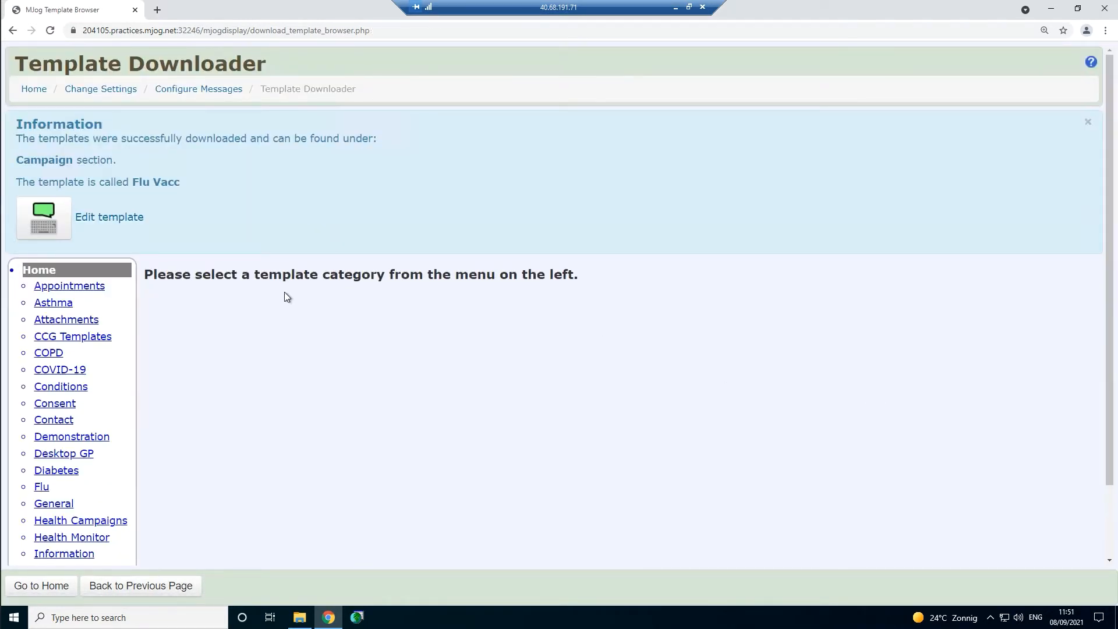
{"action": "left_click", "coordinate": [134, 225]}
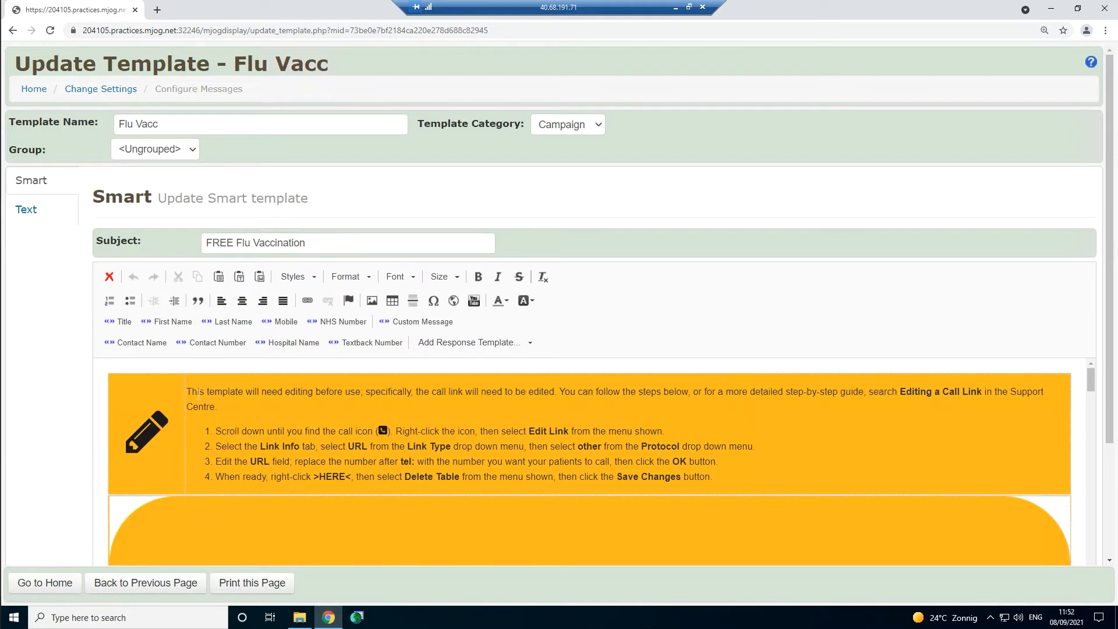
{"action": "left_click_drag", "start_coordinate": [192, 392], "coordinate": [784, 471]}
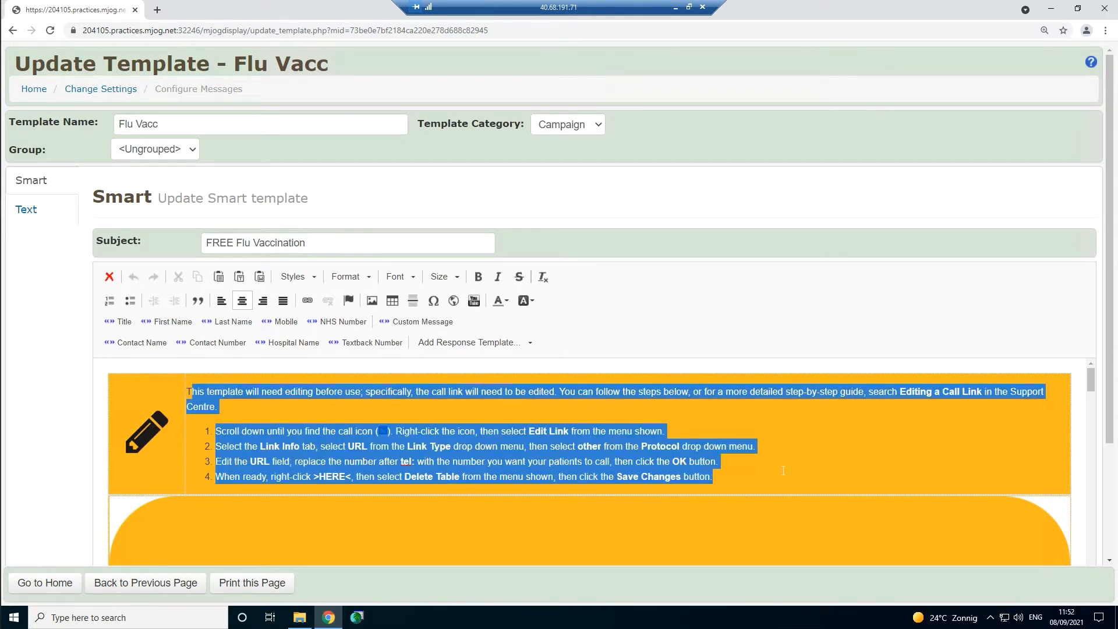
- Open Image Properties for the icon-phone-white.png phone image in the template
{"action": "left_click", "coordinate": [785, 472]}
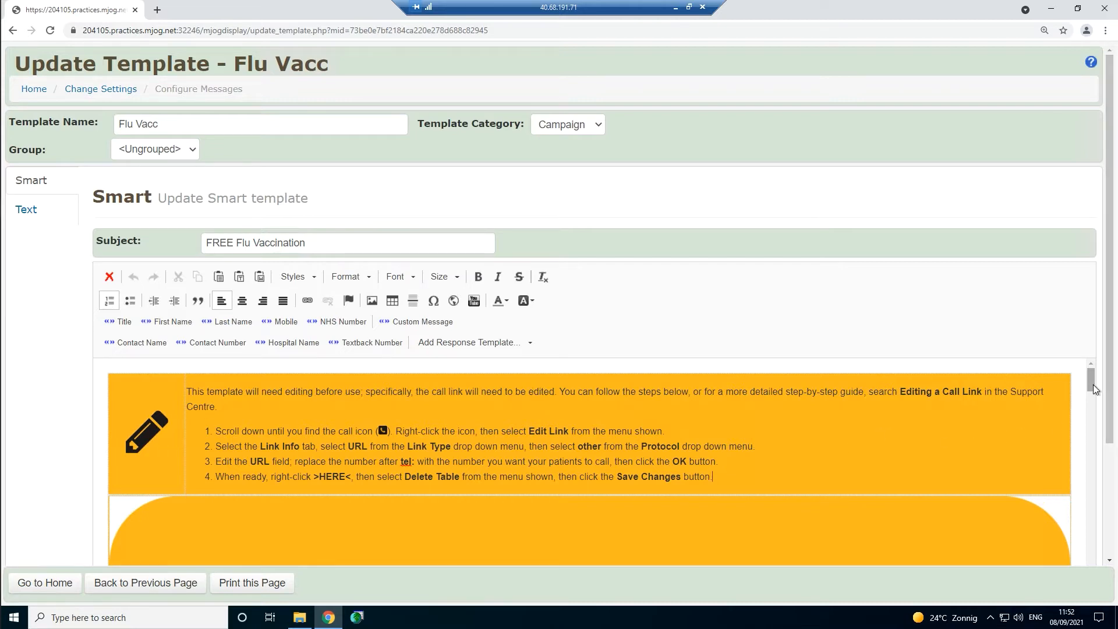
{"action": "left_click_drag", "start_coordinate": [1093, 388], "coordinate": [1090, 517]}
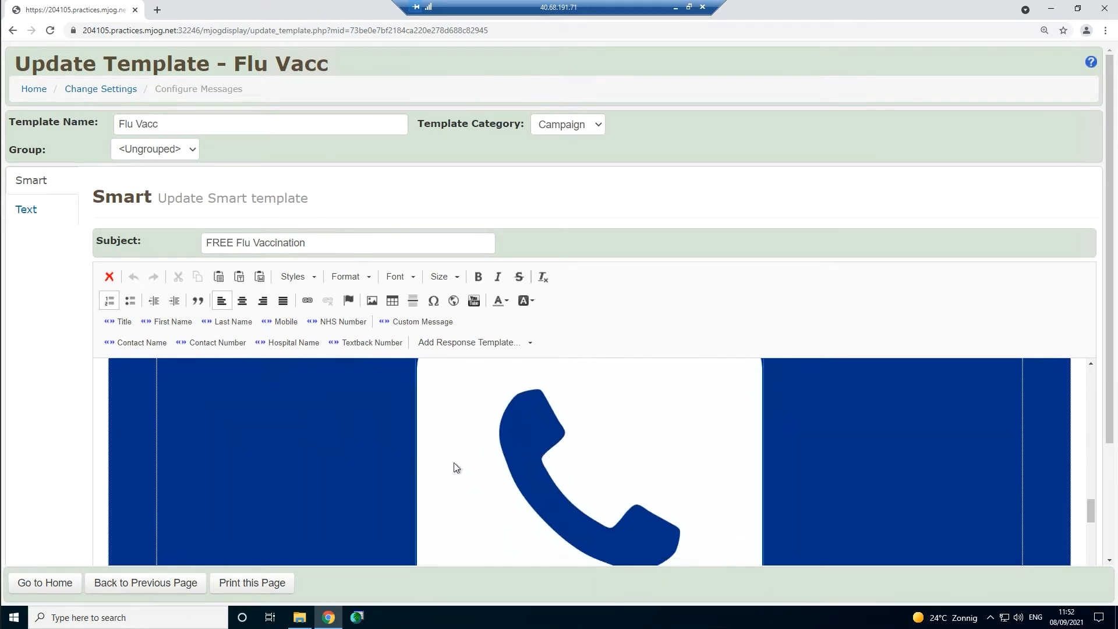
{"action": "left_click", "coordinate": [610, 436]}
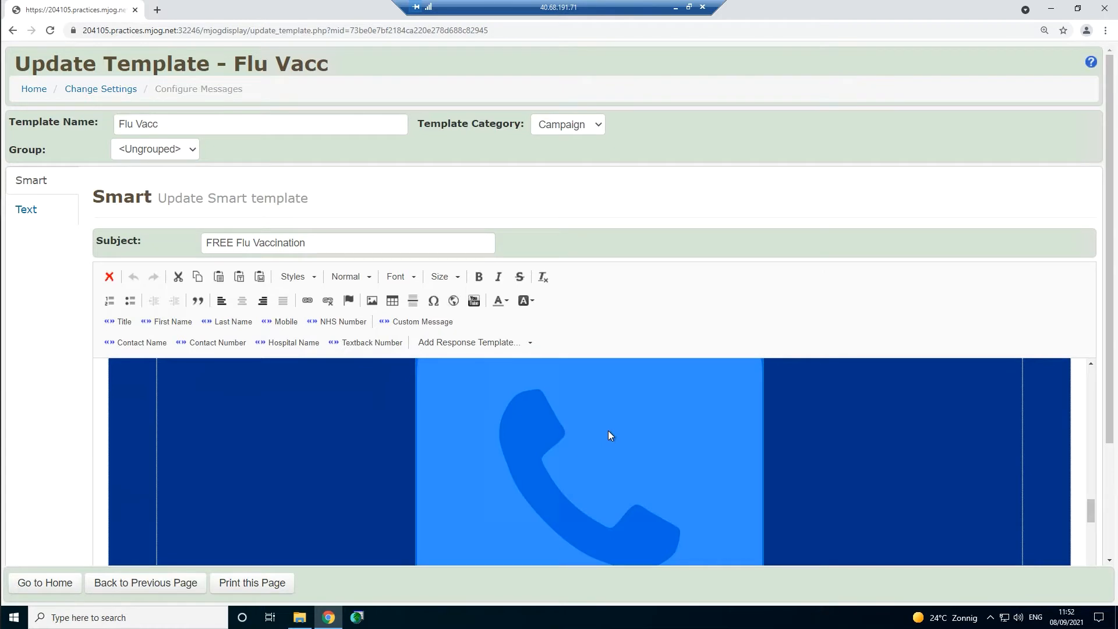
{"action": "double_click", "coordinate": [608, 431]}
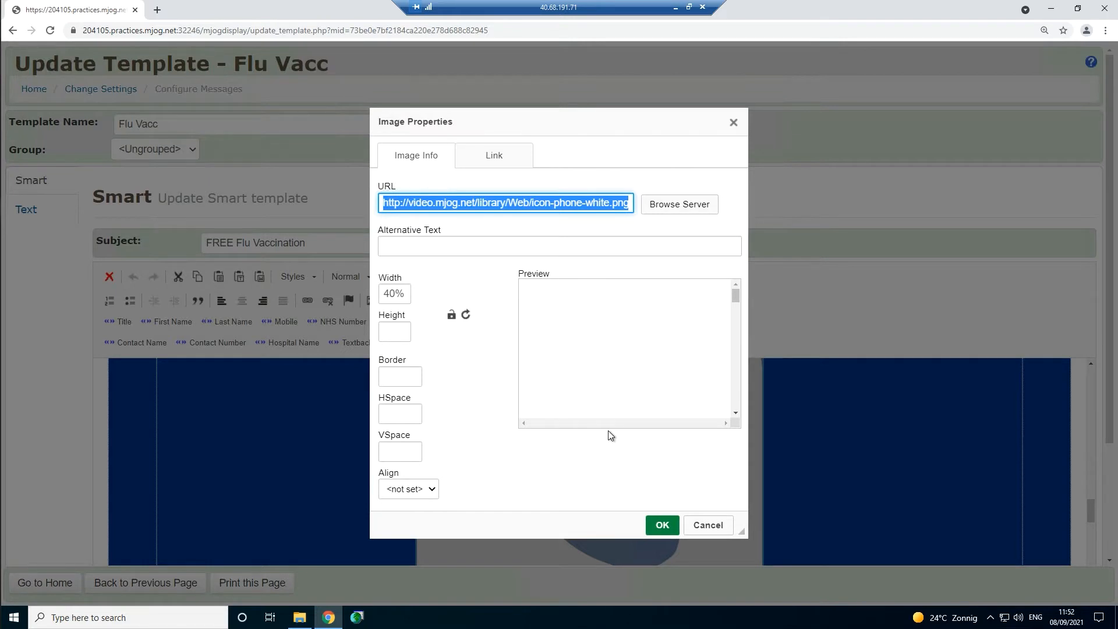
- Replace the placeholder tel: number in the phone icon's link with the practice phone number
{"action": "left_click", "coordinate": [512, 158]}
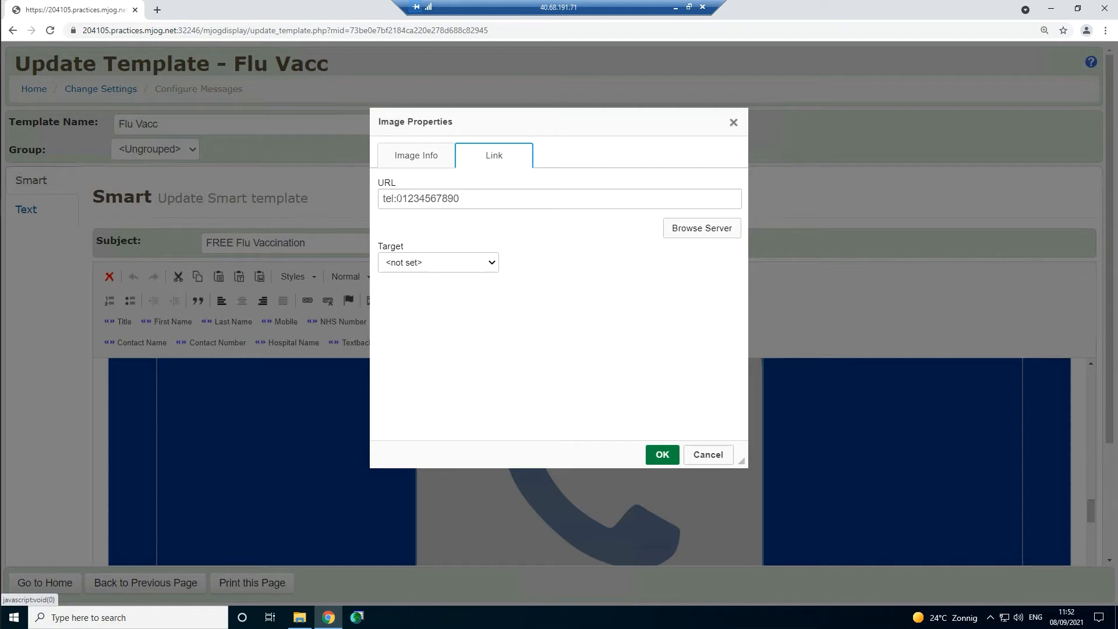
{"action": "left_click_drag", "start_coordinate": [397, 198], "coordinate": [460, 199]}
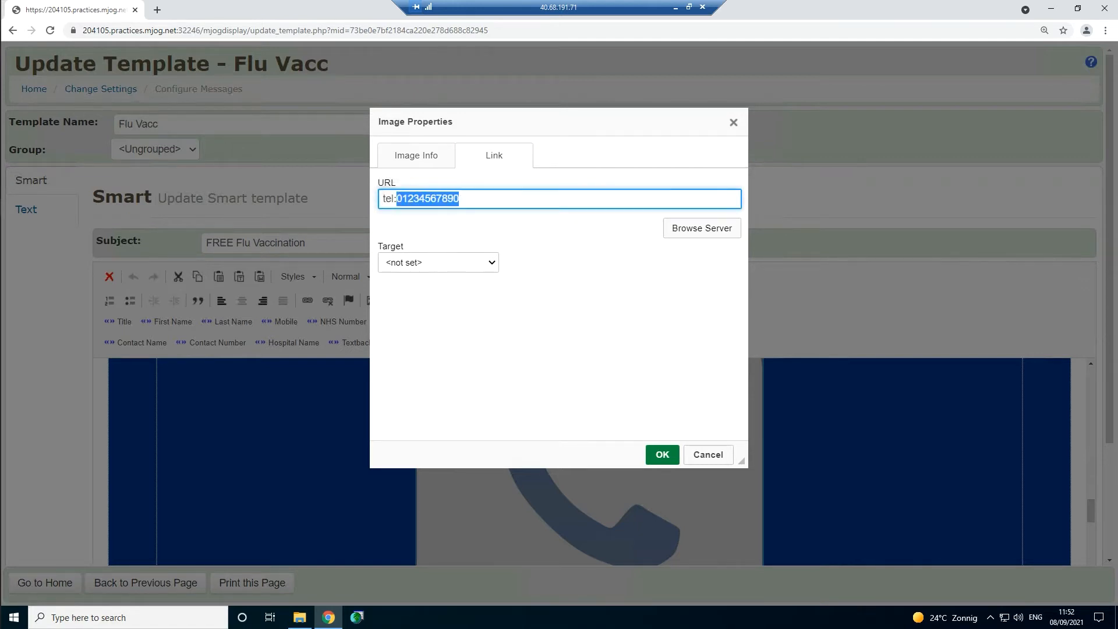
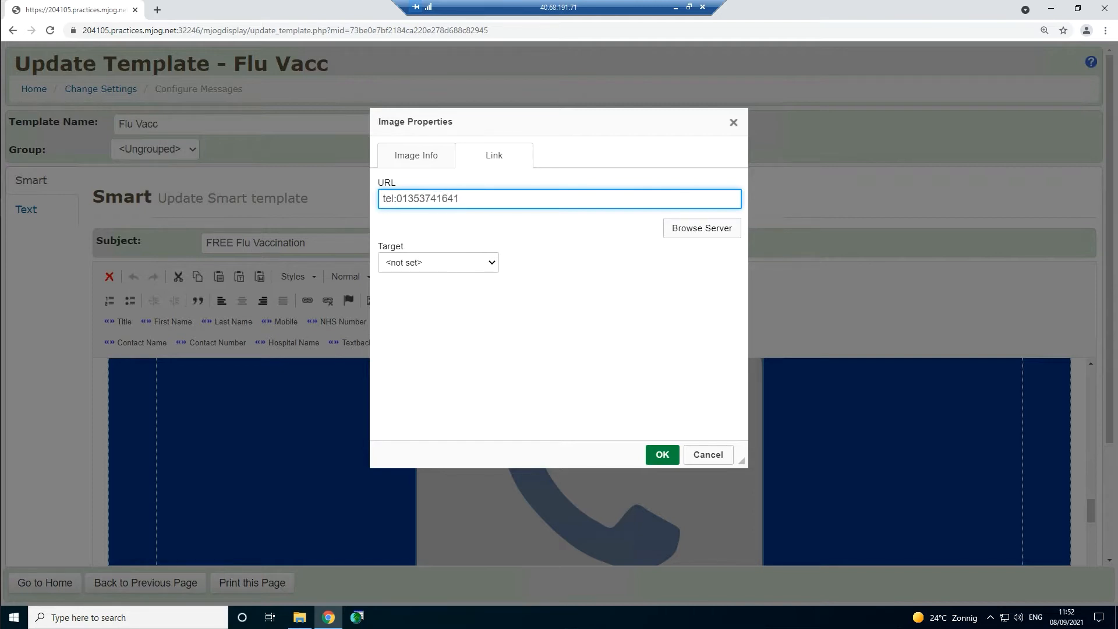
{"action": "left_click", "coordinate": [663, 455]}
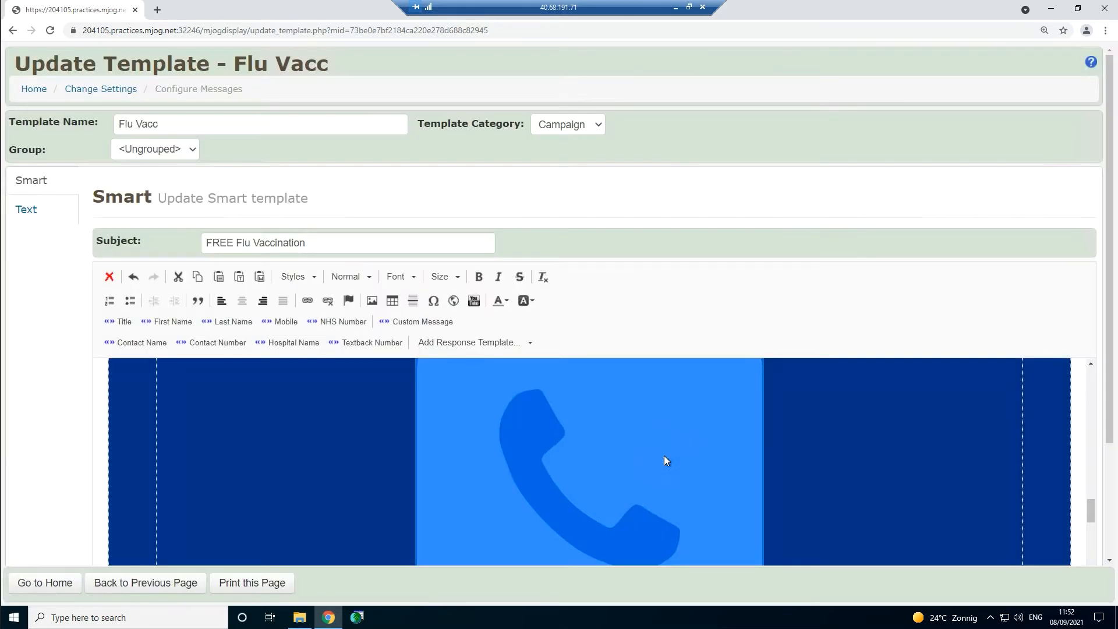
{"action": "left_click", "coordinate": [919, 458]}
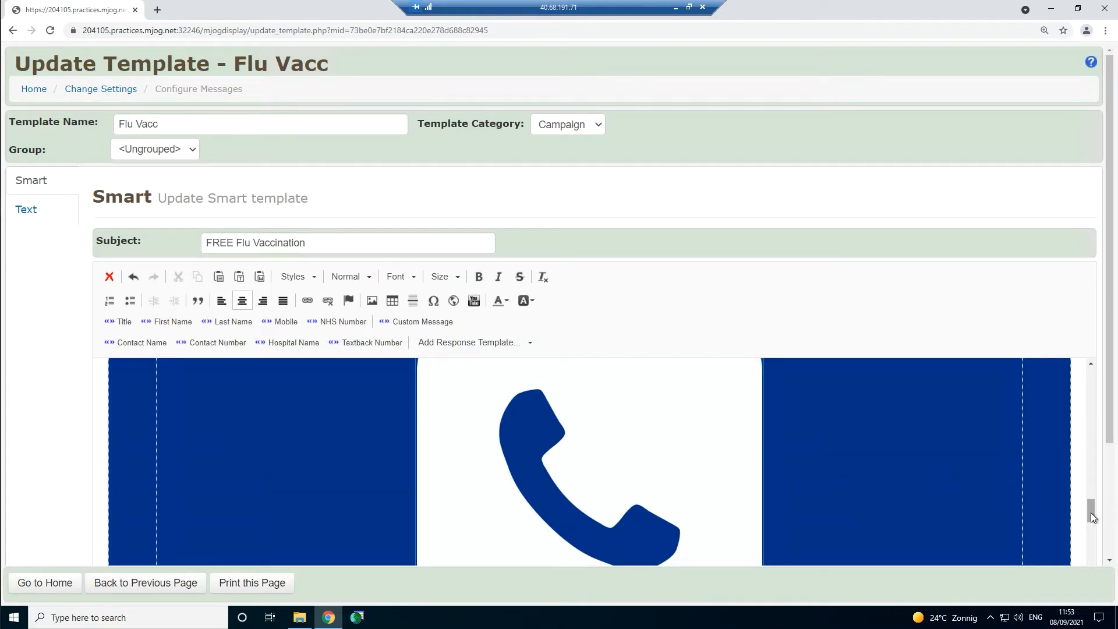
- Delete the orange editing-instructions table at the top of the Flu Vacc template
{"action": "left_click_drag", "start_coordinate": [1092, 517], "coordinate": [1088, 377]}
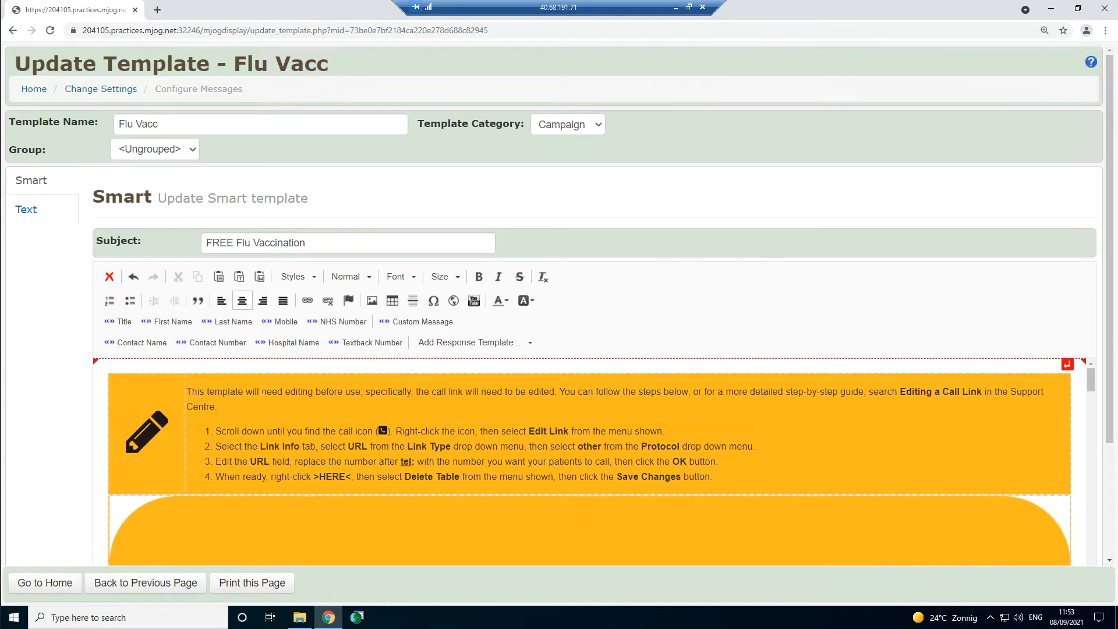
{"action": "left_click", "coordinate": [241, 403]}
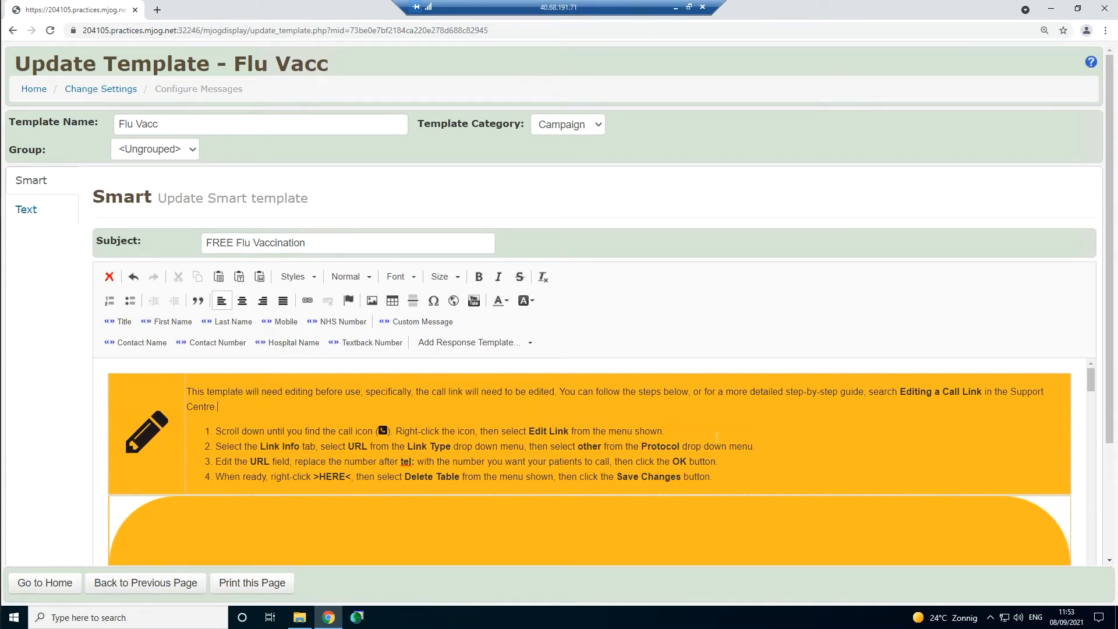
{"action": "right_click", "coordinate": [851, 427]}
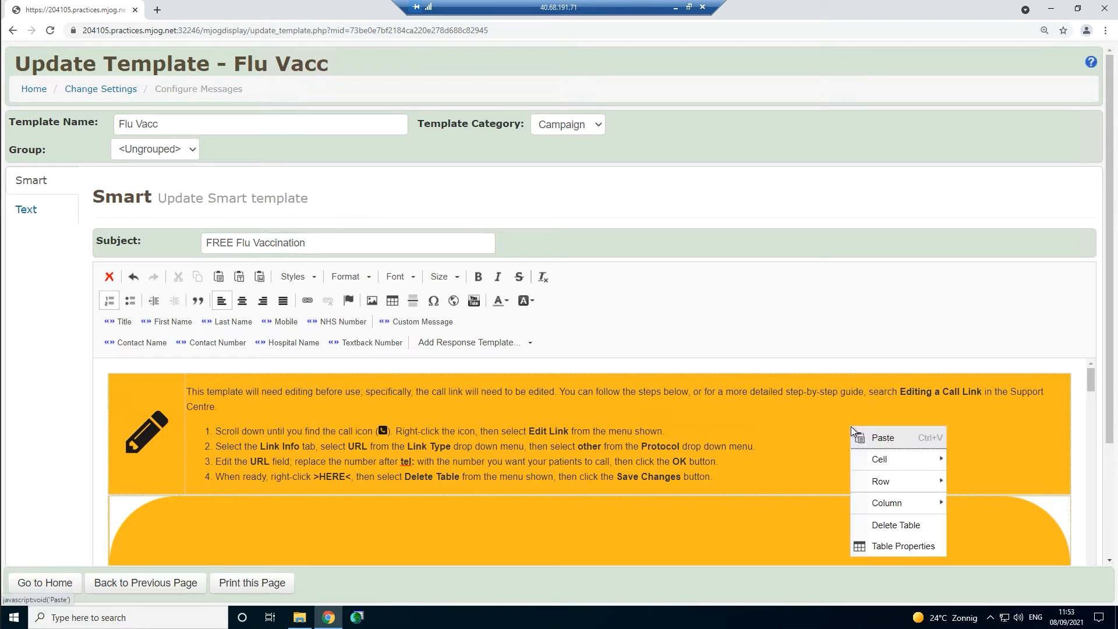
{"action": "left_click", "coordinate": [921, 529]}
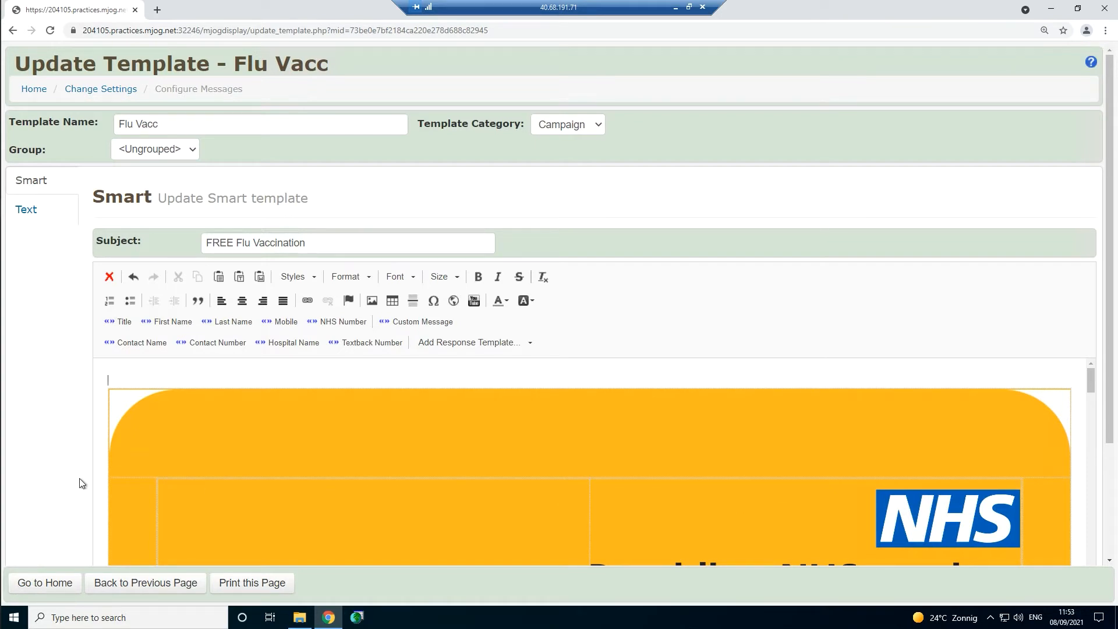
- Save the Flu Vacc template changes, go home and start a new batch message
{"action": "scroll", "coordinate": [80, 478], "scroll_direction": "down", "scroll_amount": 3}
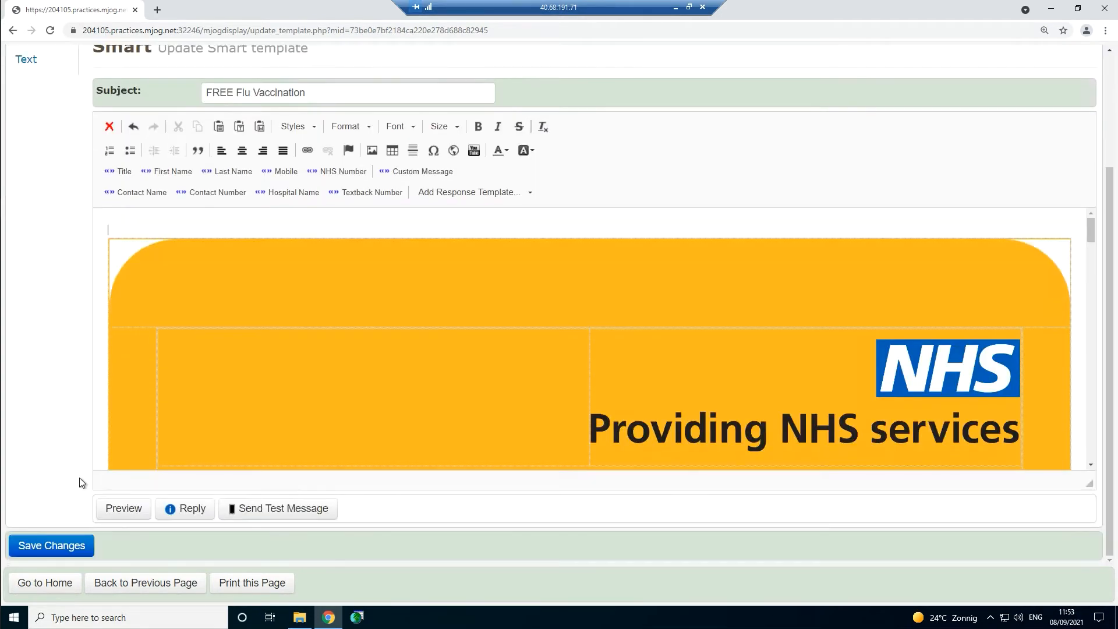
{"action": "left_click", "coordinate": [67, 548]}
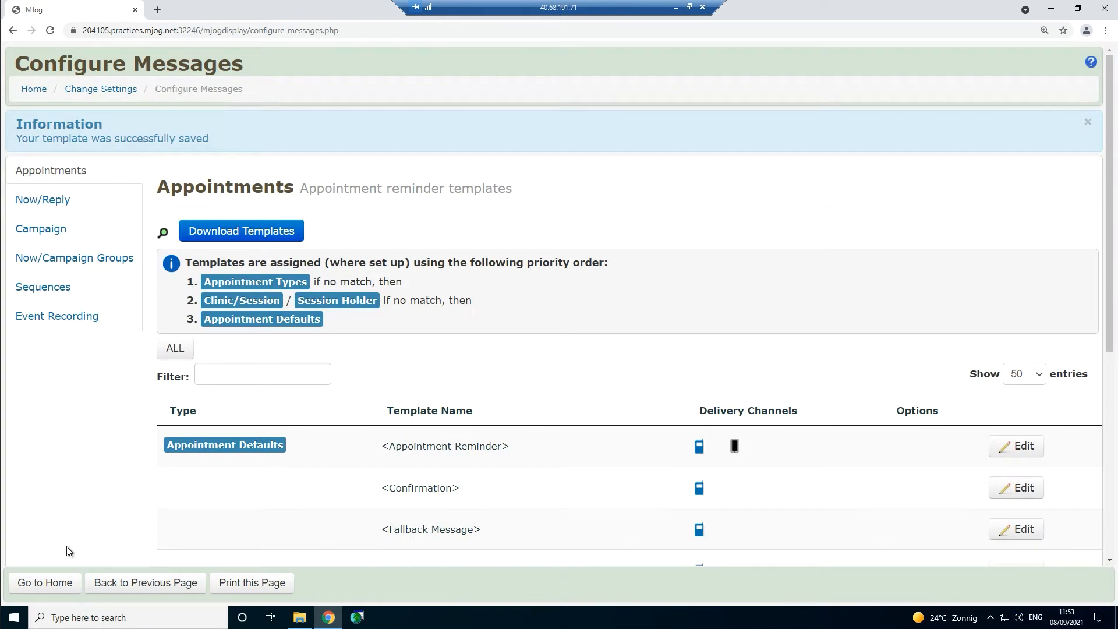
{"action": "left_click", "coordinate": [53, 582]}
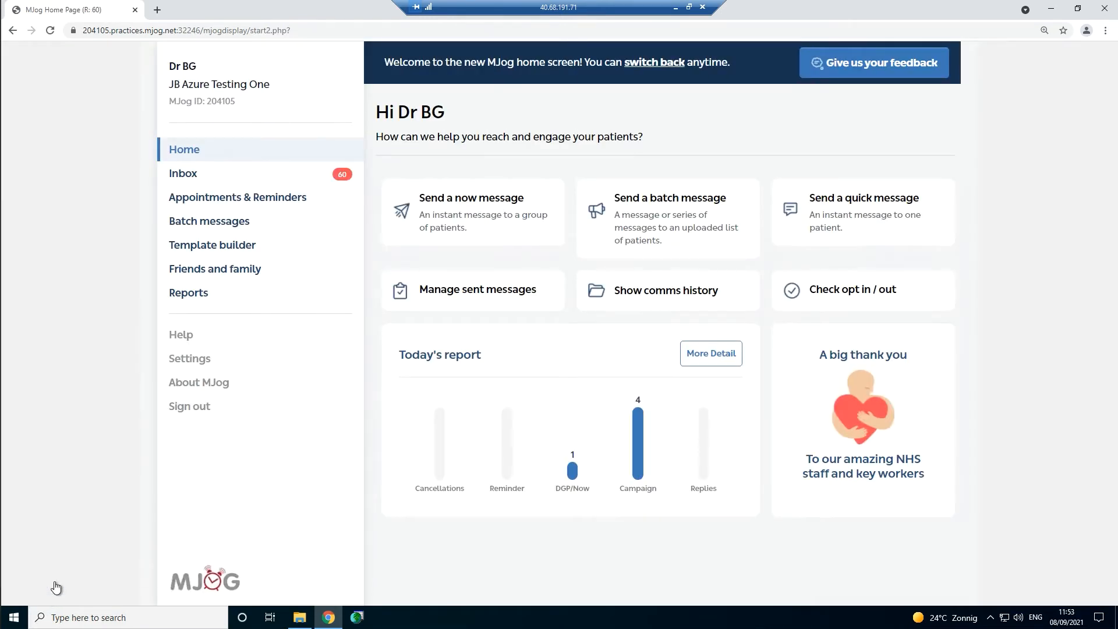
{"action": "left_click", "coordinate": [700, 254]}
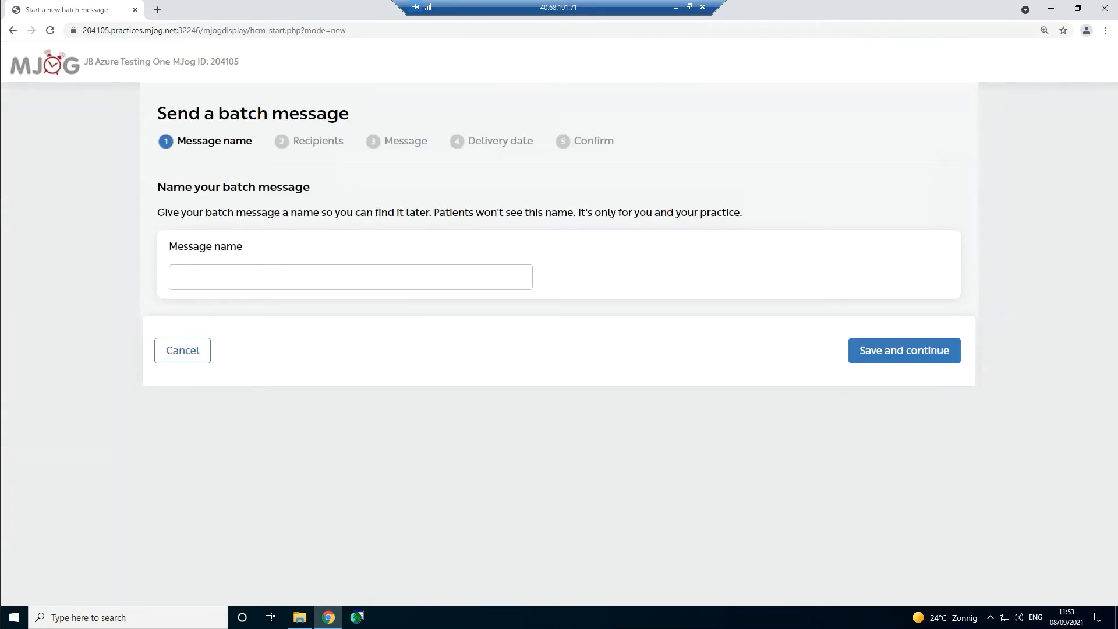
- Name the batch message 'Flu 2021' and continue to the Recipients step
{"action": "left_click", "coordinate": [419, 277]}
{"action": "type", "text": "Flu 2021"}
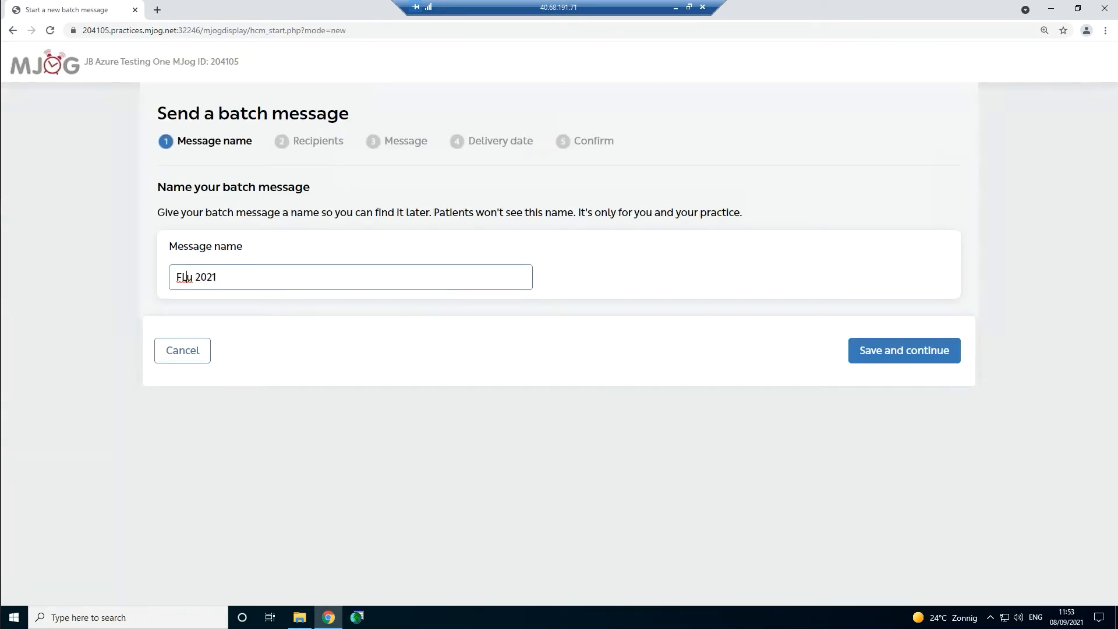
{"action": "left_click", "coordinate": [934, 358]}
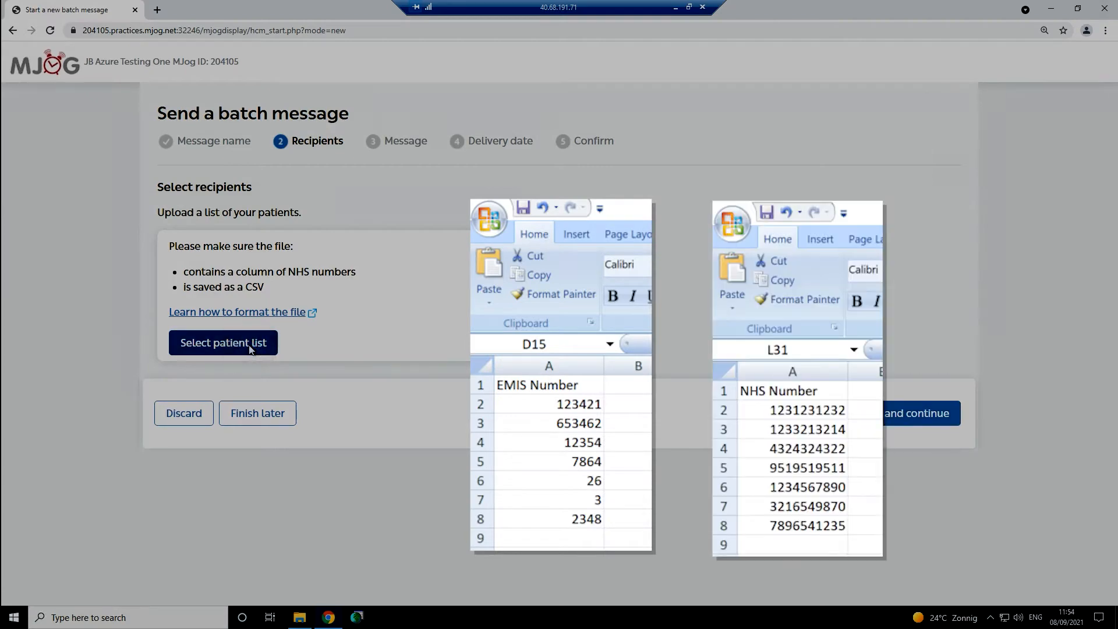
- Upload Use This.csv as the patient list, check its 9 reachable patients (7 SMS, 2 Smart), and continue
{"action": "left_click", "coordinate": [250, 348]}
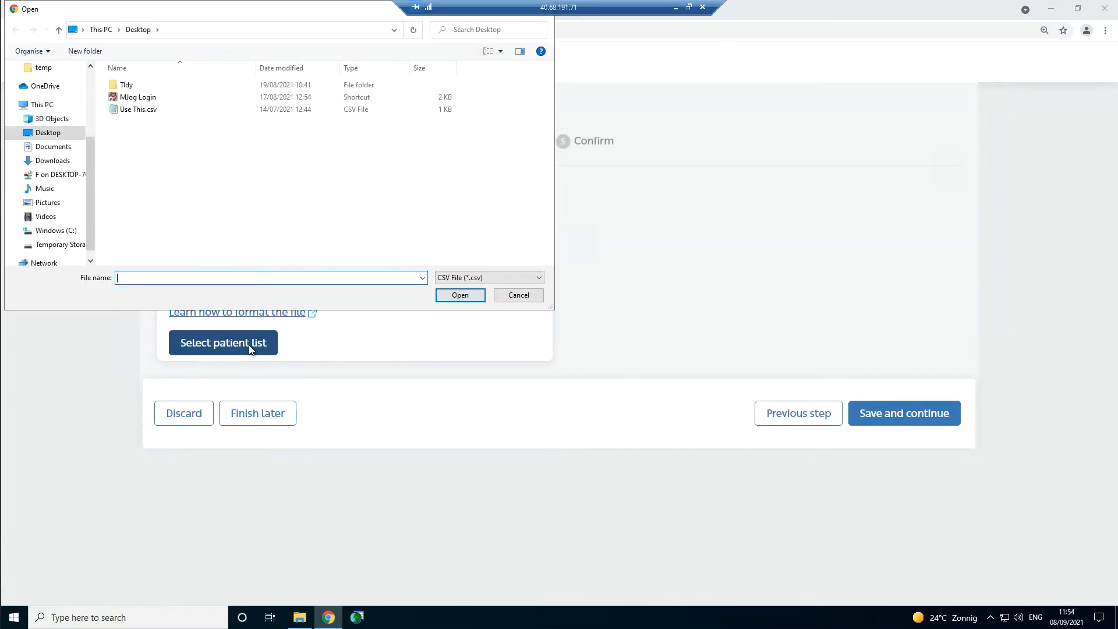
{"action": "left_click", "coordinate": [134, 111]}
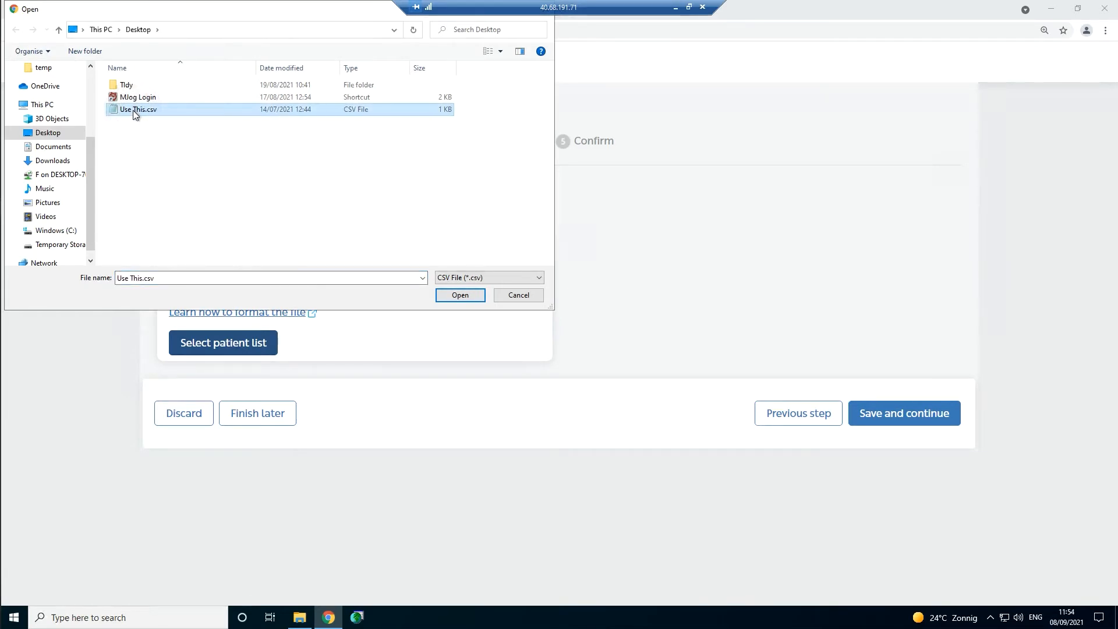
{"action": "left_click", "coordinate": [460, 295]}
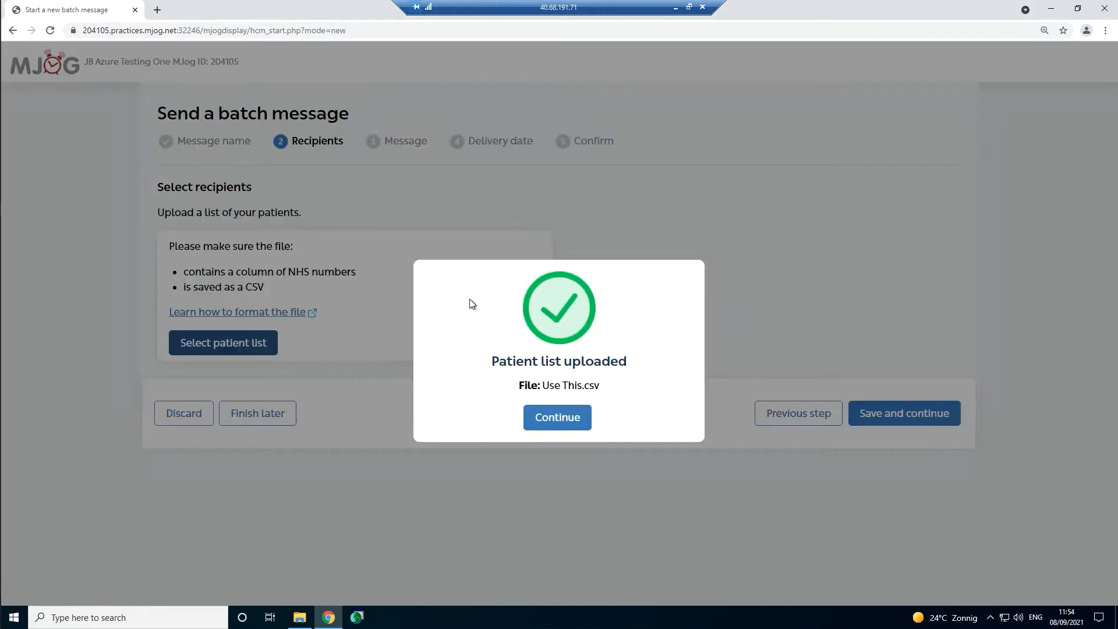
{"action": "left_click", "coordinate": [551, 416]}
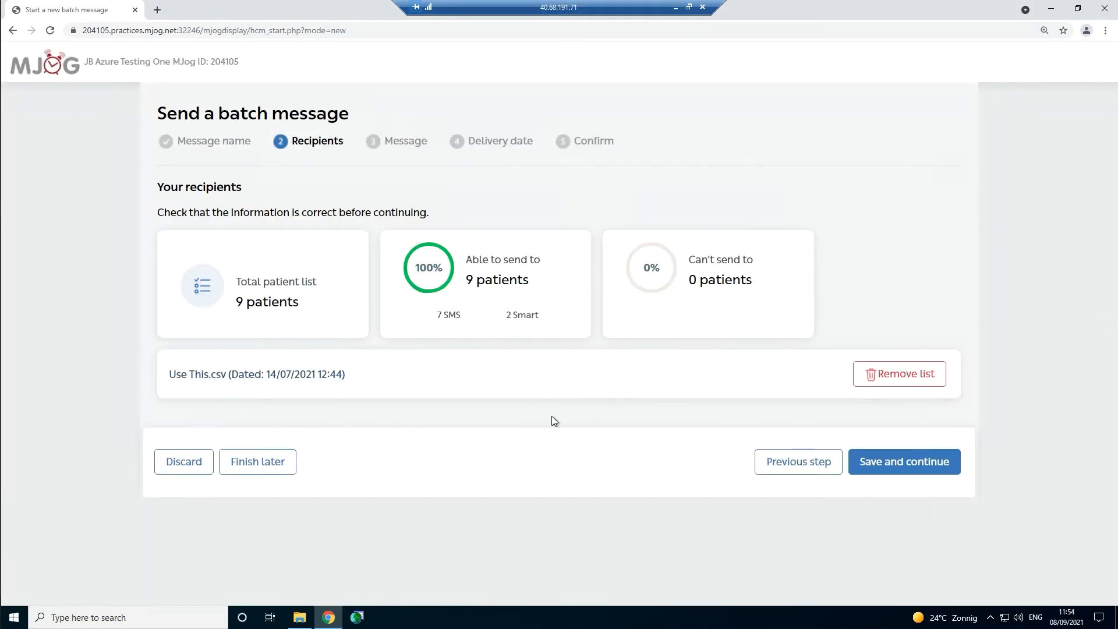
{"action": "double_click", "coordinate": [449, 315]}
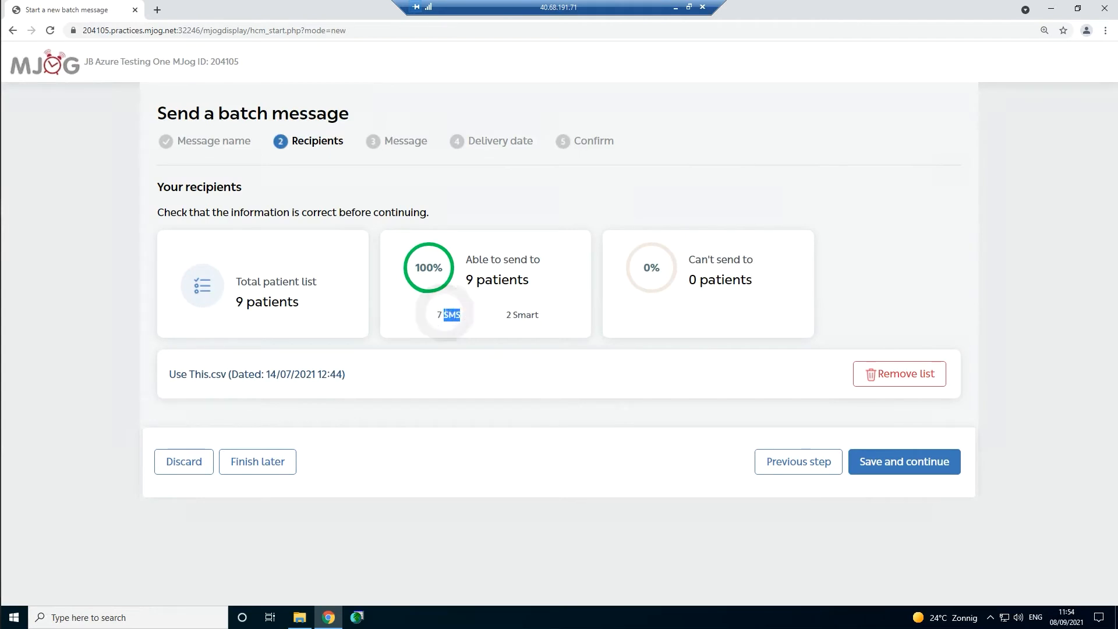
{"action": "left_click", "coordinate": [713, 311]}
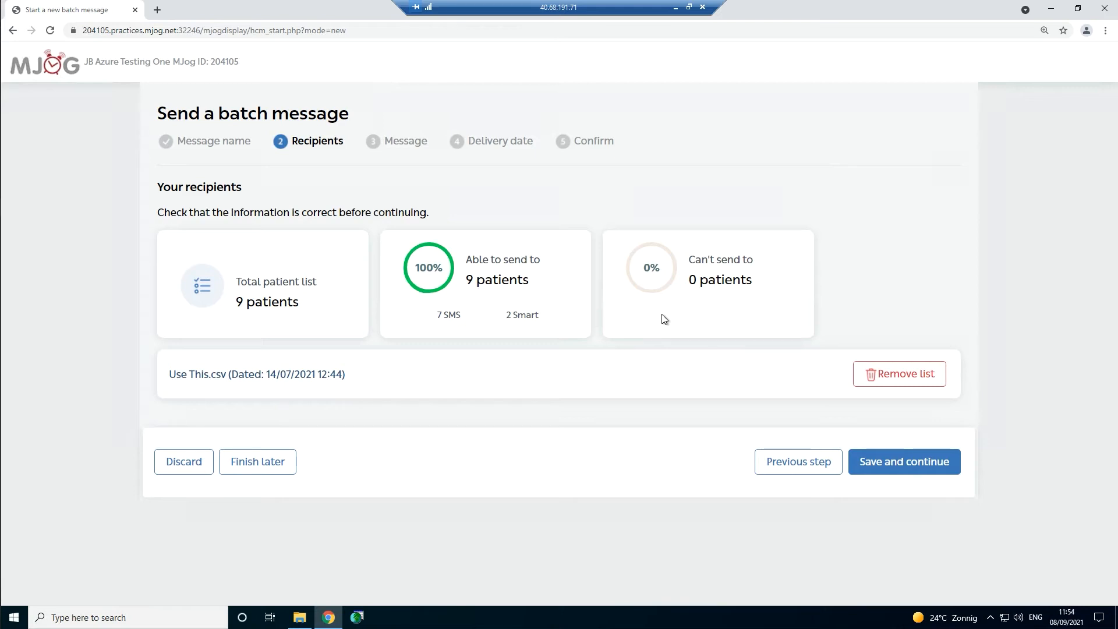
{"action": "left_click", "coordinate": [920, 472]}
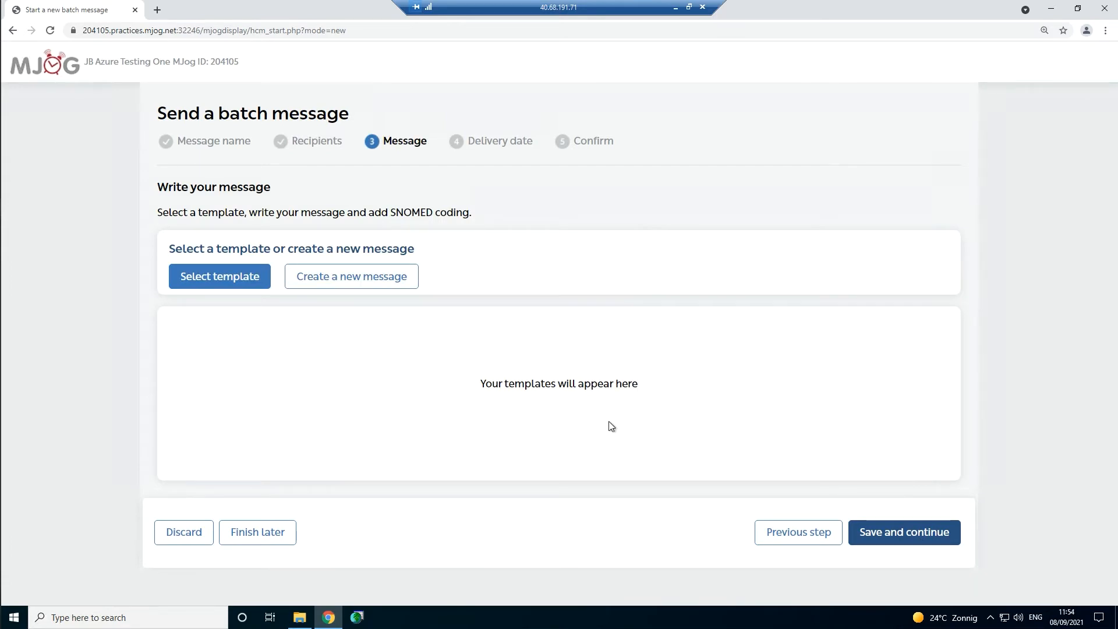
- Create a new SMS-only message with the text 'your message goes here.'
{"action": "left_click", "coordinate": [346, 274]}
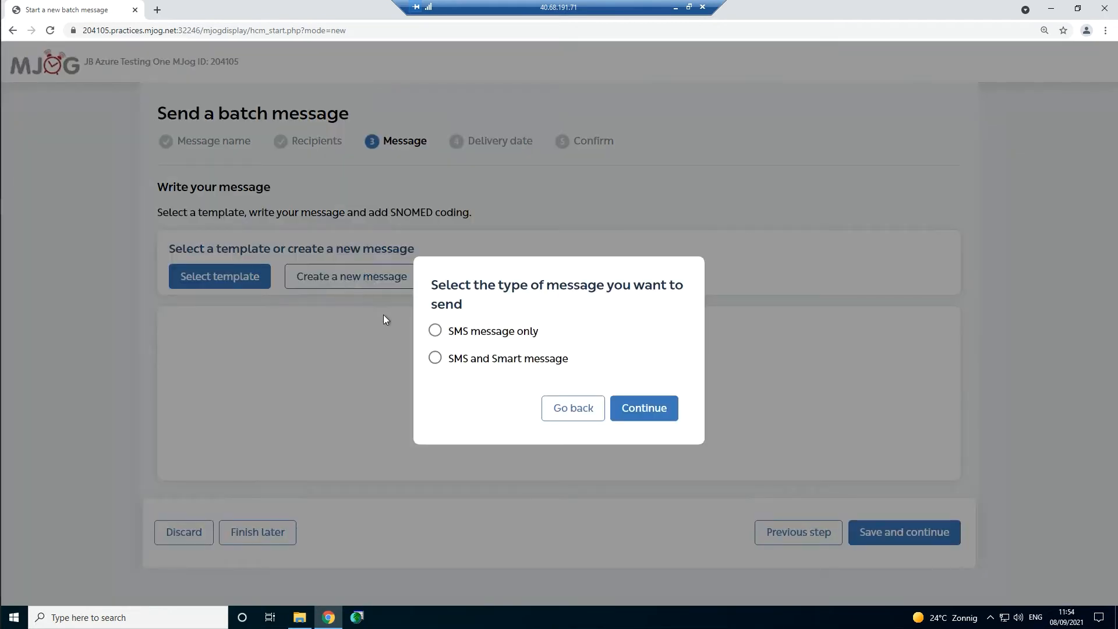
{"action": "left_click", "coordinate": [434, 332]}
{"action": "left_click", "coordinate": [636, 418]}
{"action": "scroll", "coordinate": [637, 418], "scroll_direction": "down", "scroll_amount": 1}
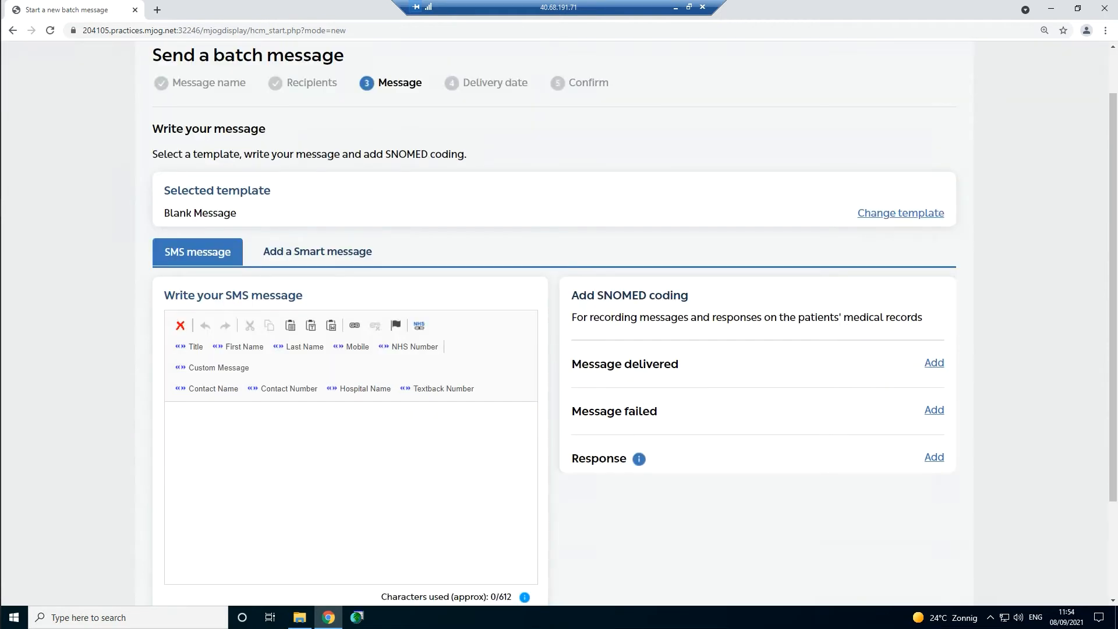
{"action": "type", "text": "your message goes here."}
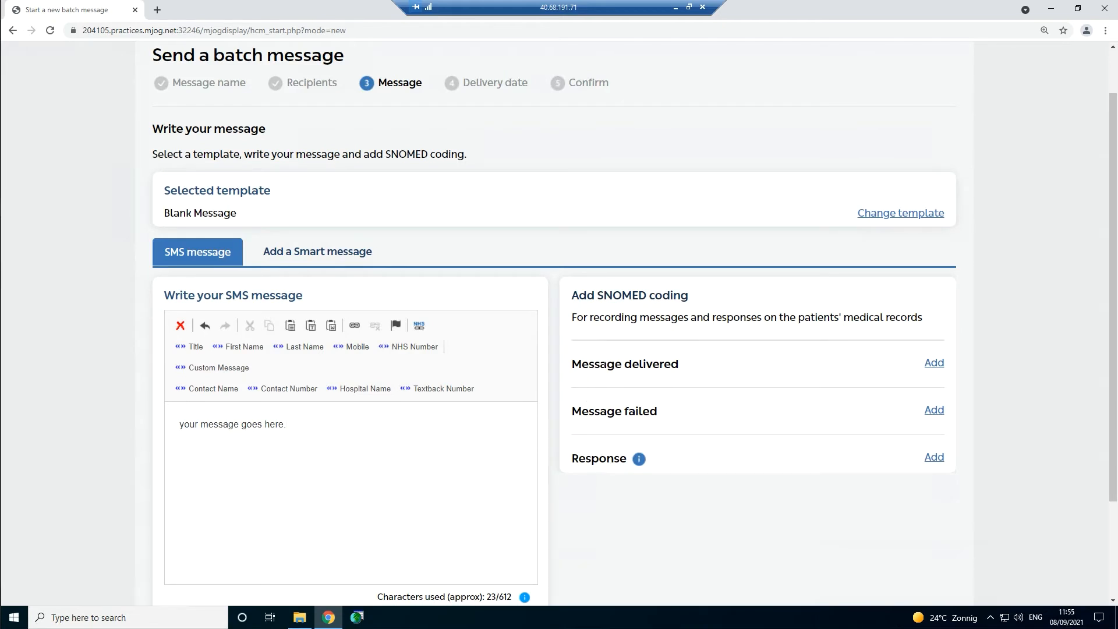
- Replace the message with the Flu Vacc (SMS, Smart) template
{"action": "left_click", "coordinate": [898, 214]}
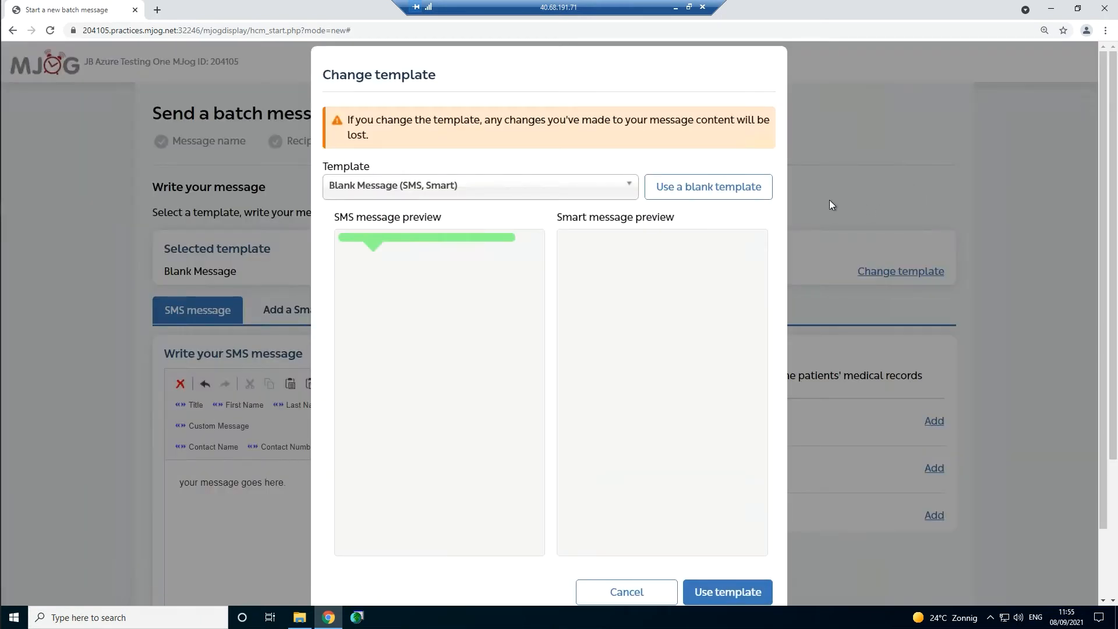
{"action": "left_click", "coordinate": [556, 190]}
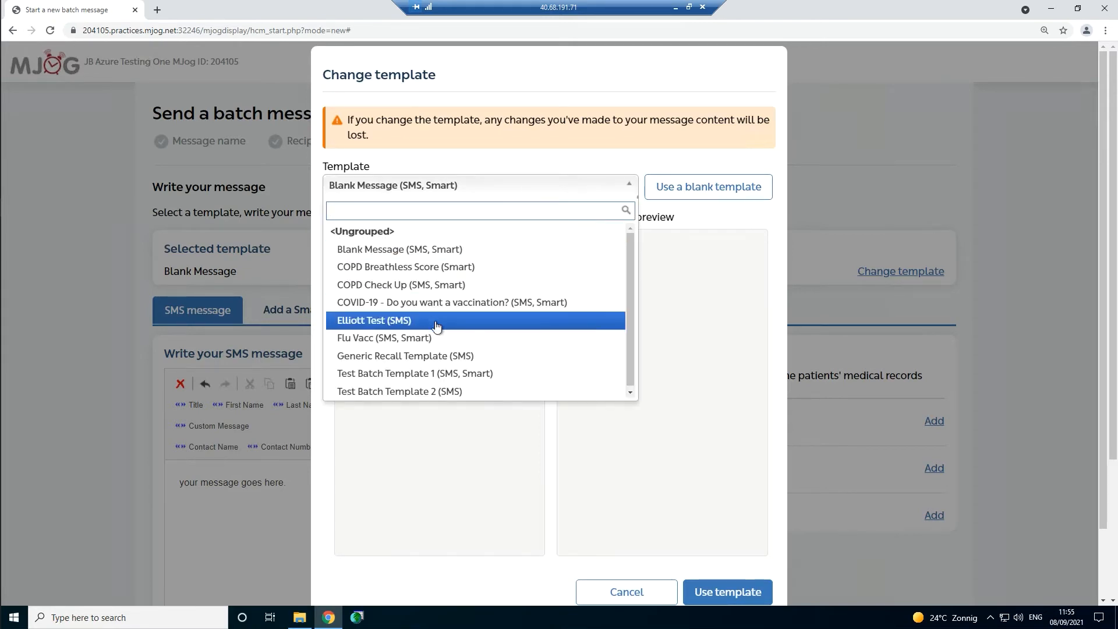
{"action": "left_click", "coordinate": [478, 339]}
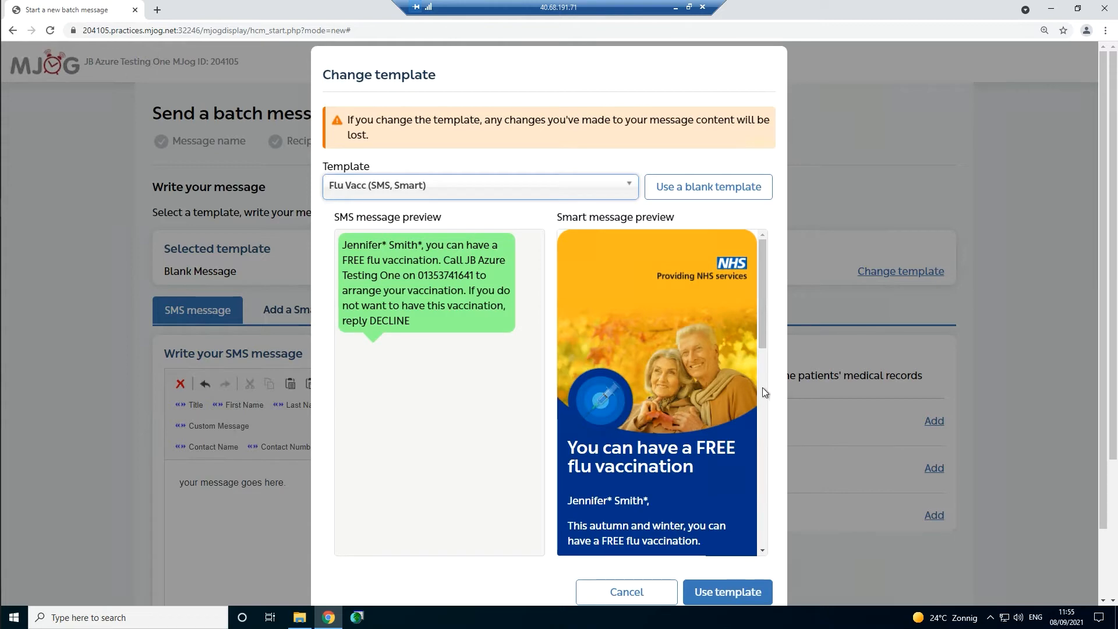
{"action": "left_click", "coordinate": [724, 592]}
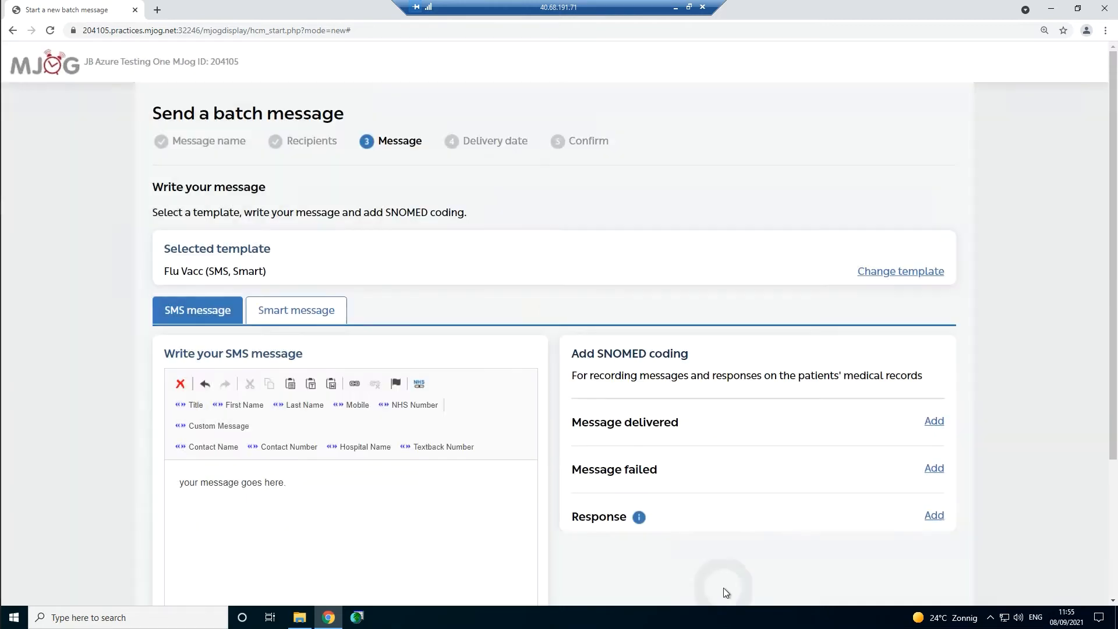
{"action": "scroll", "coordinate": [590, 434], "scroll_direction": "down", "scroll_amount": 2}
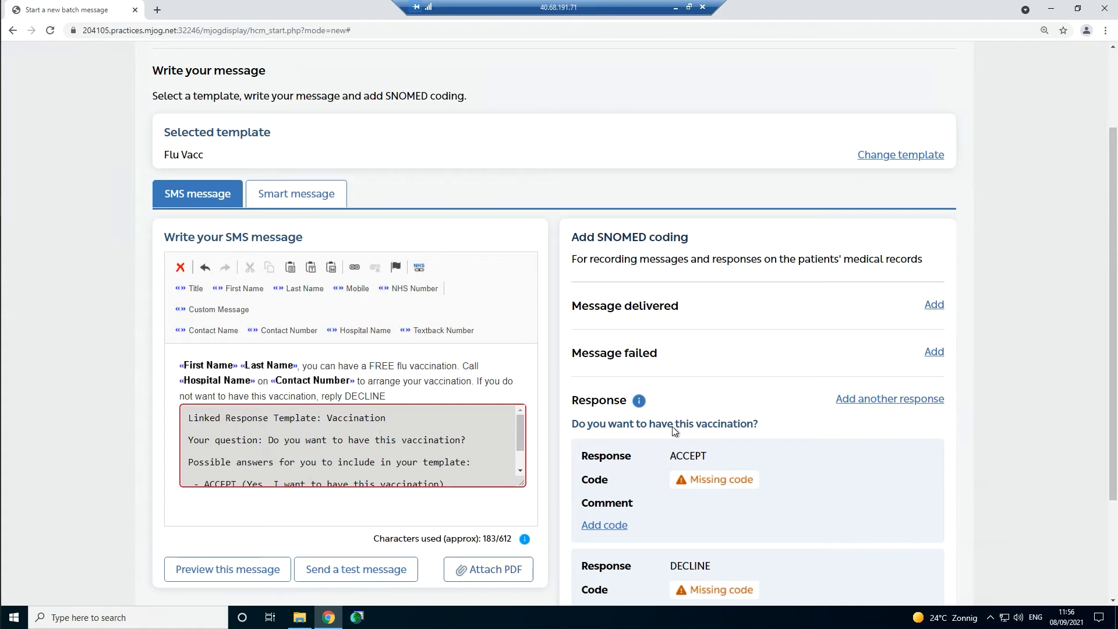
{"action": "left_click_drag", "start_coordinate": [725, 309], "coordinate": [573, 307]}
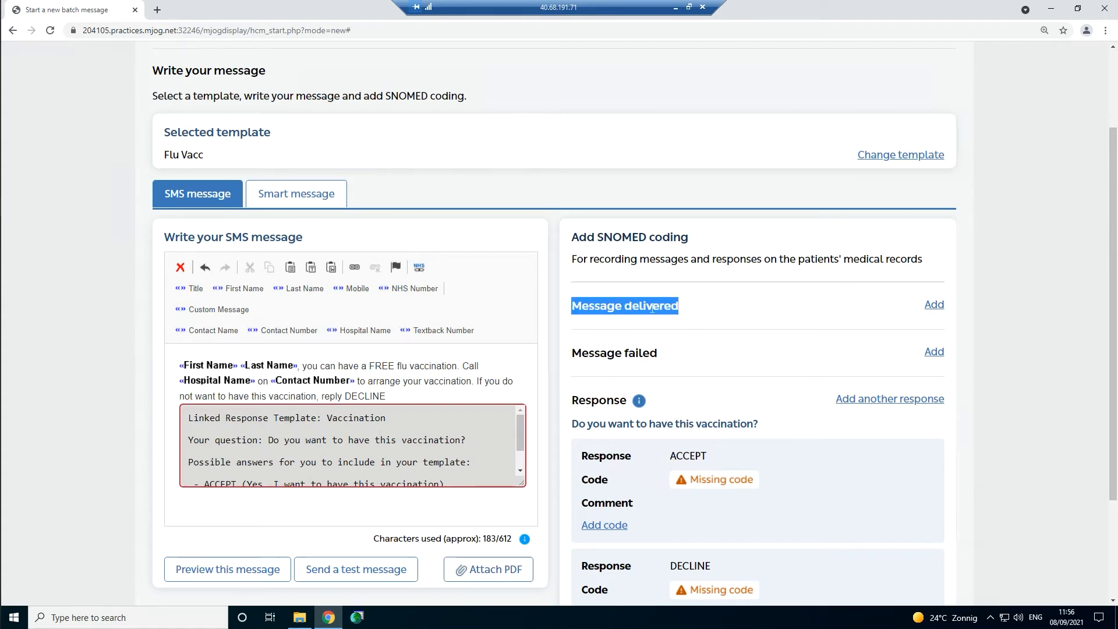
{"action": "left_click", "coordinate": [701, 309]}
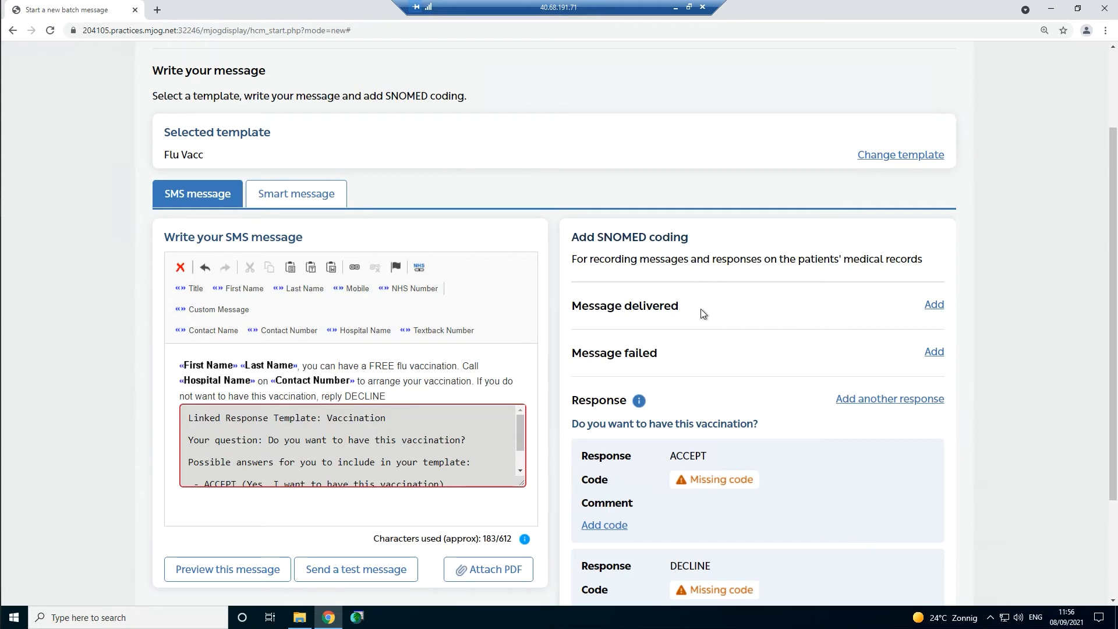
- Start a Message delivered code and search code descriptions for 'invitation'
{"action": "left_click", "coordinate": [934, 305]}
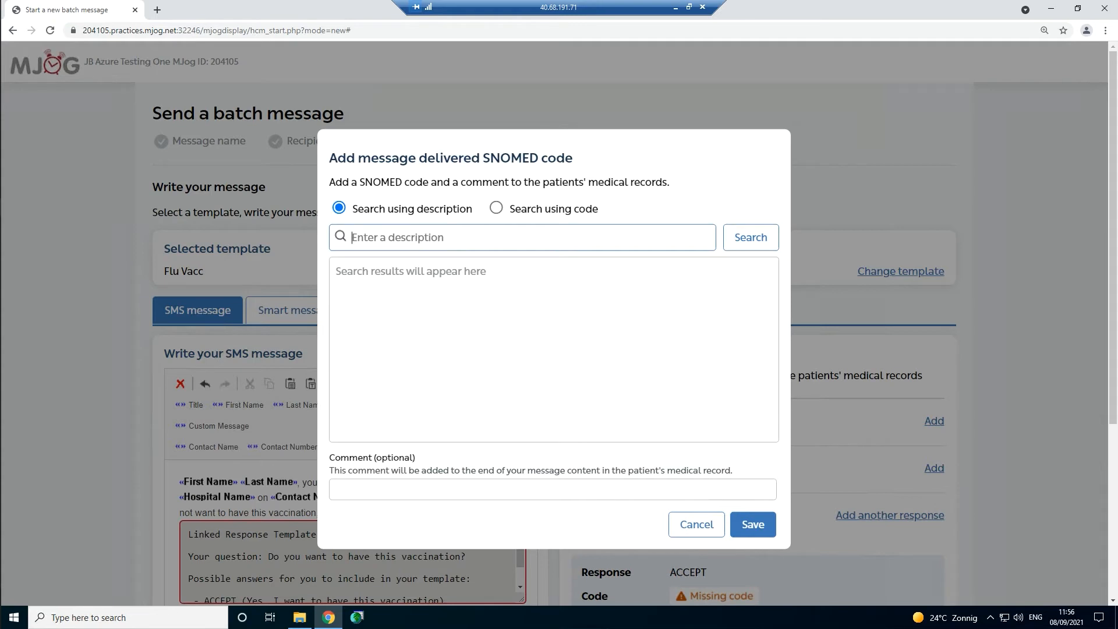
{"action": "left_click", "coordinate": [497, 210]}
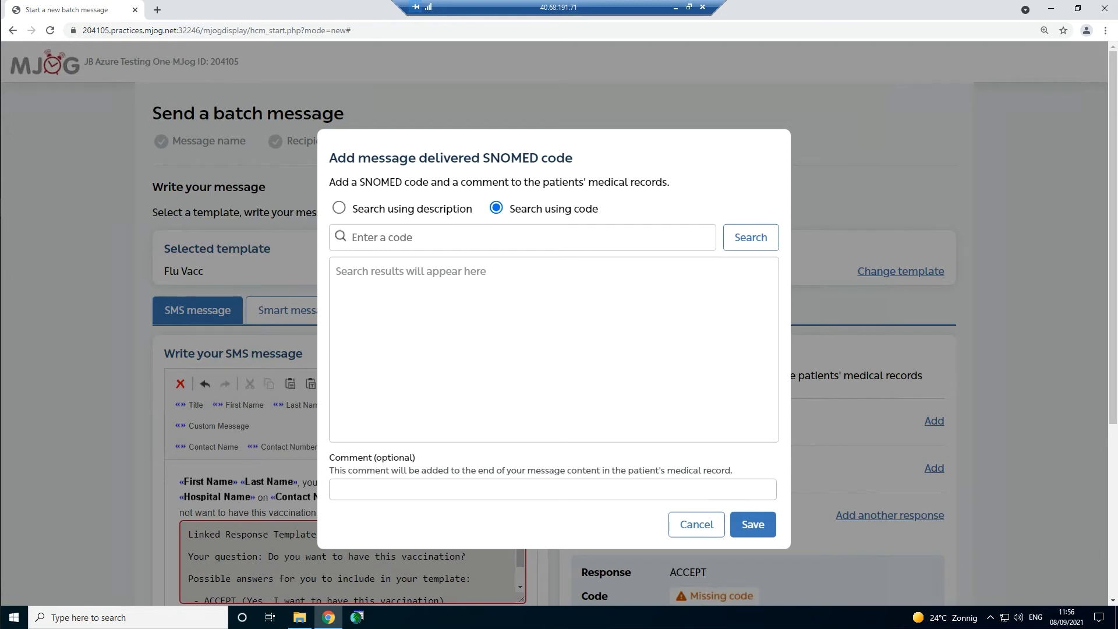
{"action": "left_click", "coordinate": [399, 237]}
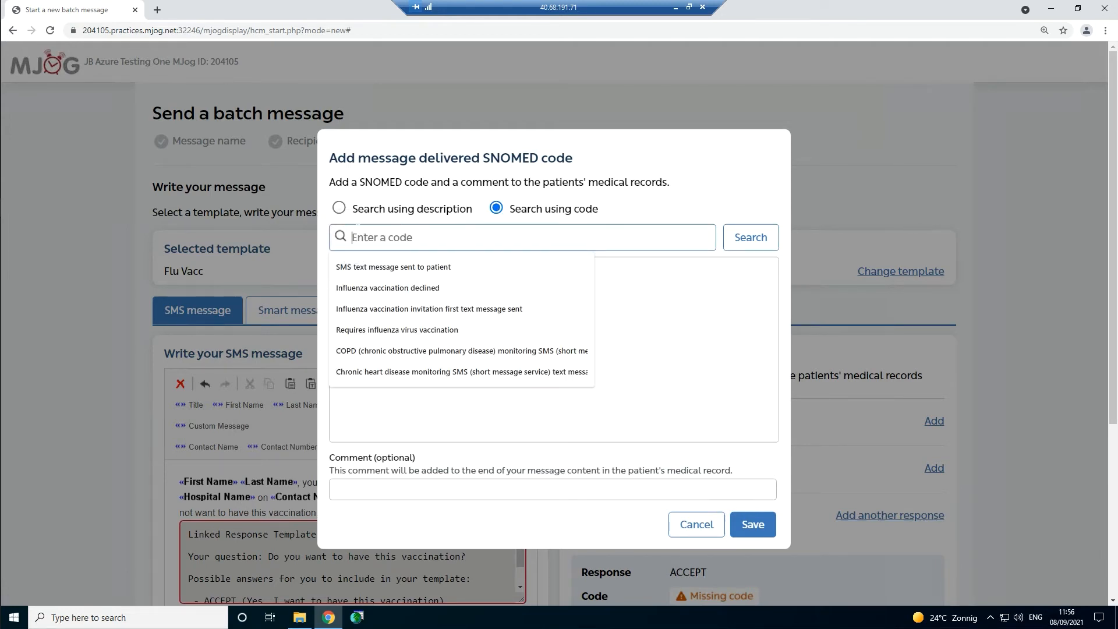
{"action": "left_click", "coordinate": [339, 208]}
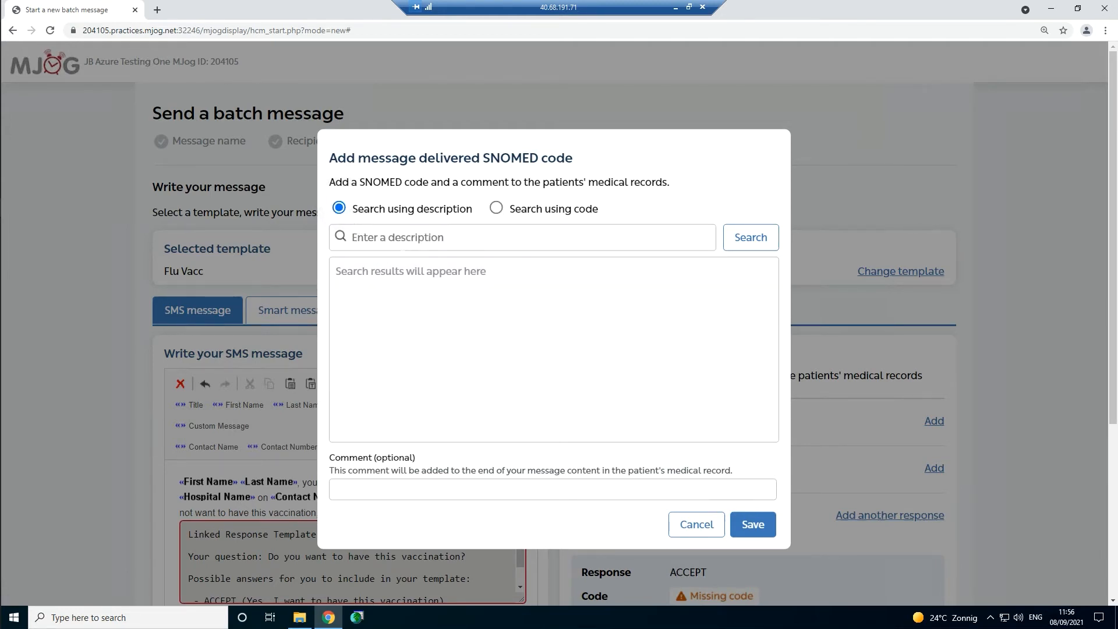
{"action": "left_click", "coordinate": [408, 237]}
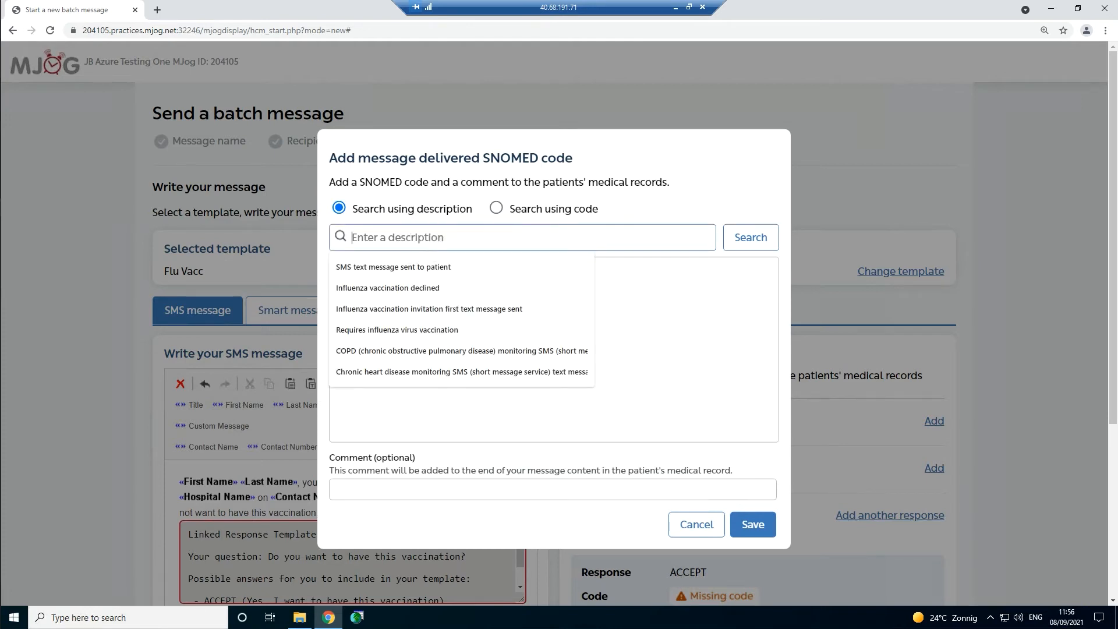
{"action": "type", "text": "intvation"}
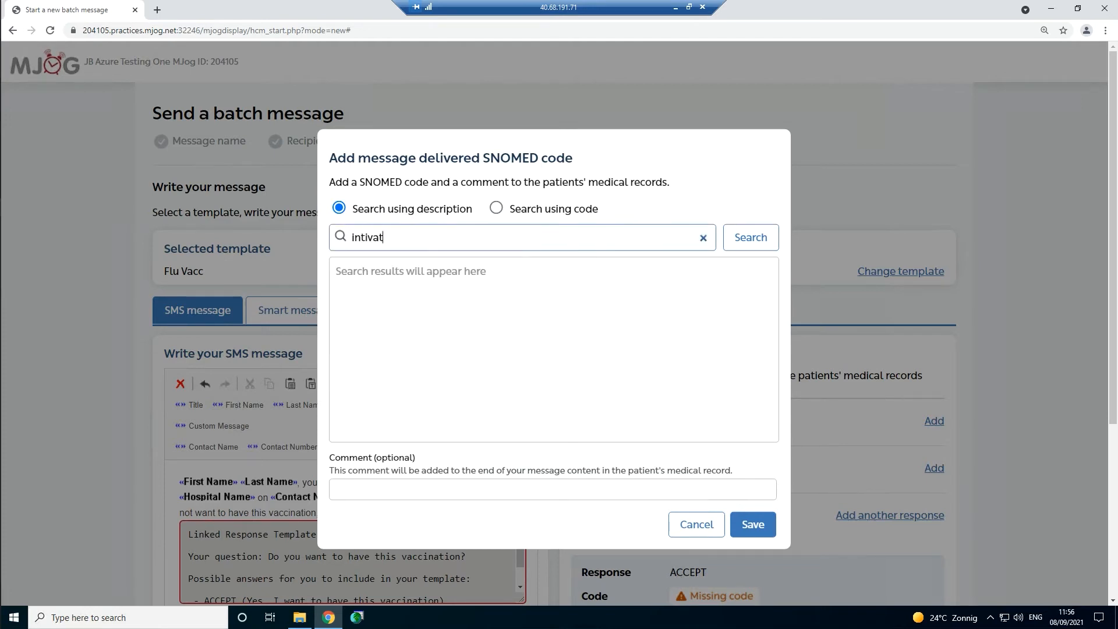
{"action": "key", "text": "Left"}
{"action": "key", "text": "Left"}
{"action": "key", "text": "Left"}
{"action": "key", "text": "Left"}
{"action": "key", "text": "Left"}
{"action": "left_click", "coordinate": [364, 237]}
{"action": "key", "text": "BackSpace"}
{"action": "left_click", "coordinate": [752, 238]}
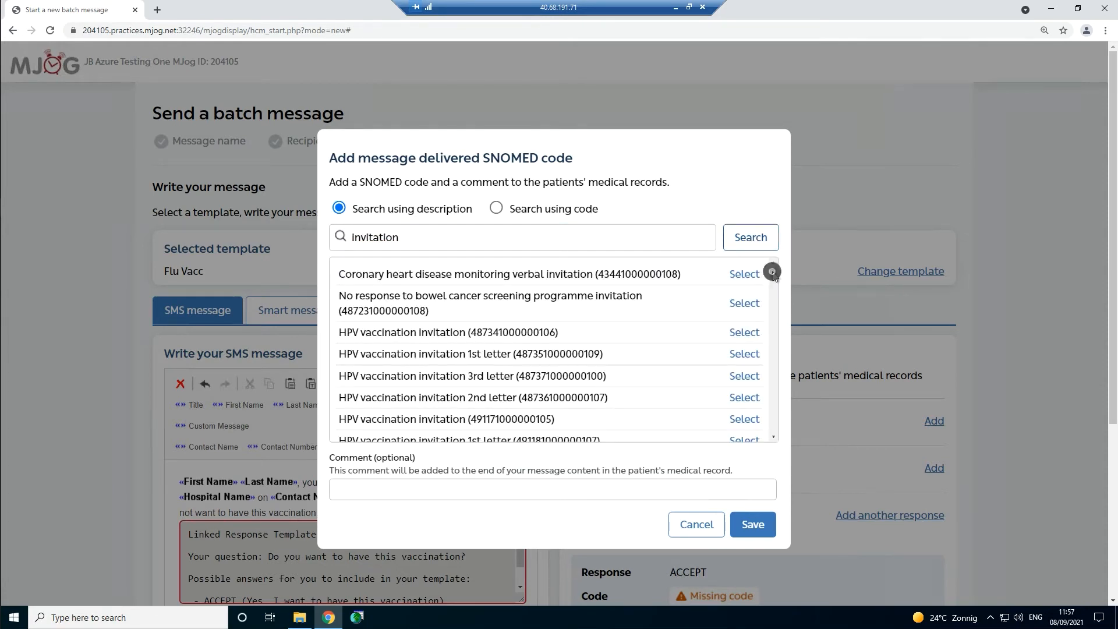
- Add 'influenza' to the search, pick the SMS-sent invitation code, and save with comment 'SMS invite to Flu vaccination'
{"action": "mouse_move", "coordinate": [772, 271]}
{"action": "left_mouse_down"}
{"action": "mouse_move", "coordinate": [765, 301]}
{"action": "mouse_move", "coordinate": [574, 237]}
{"action": "left_mouse_up"}
{"action": "left_click", "coordinate": [574, 237]}
{"action": "type", "text": "influenza"}
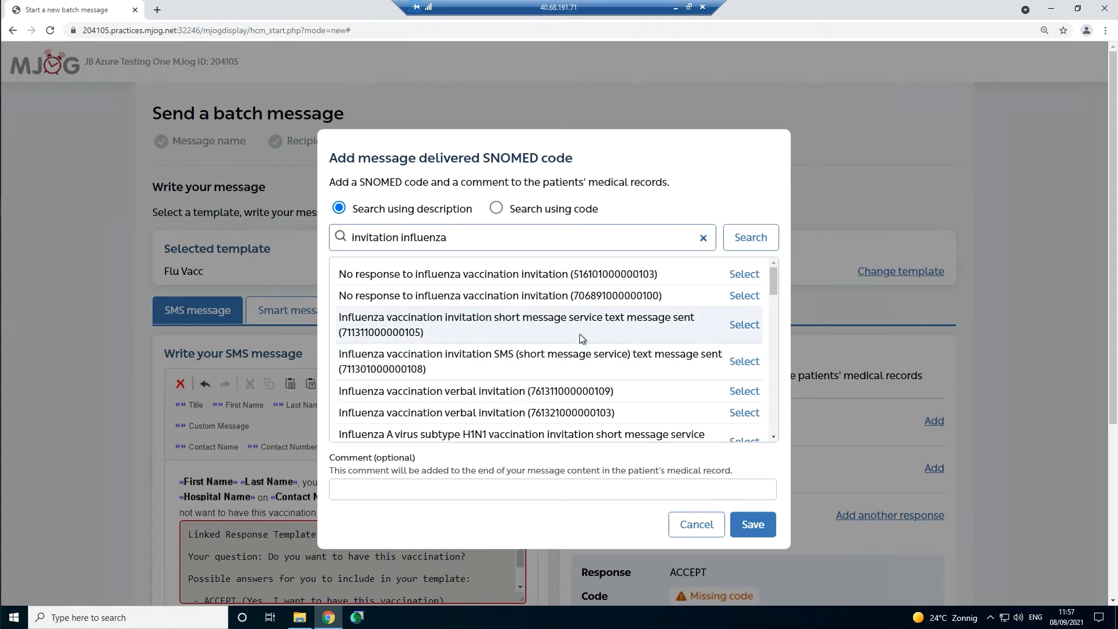
{"action": "left_click", "coordinate": [724, 321]}
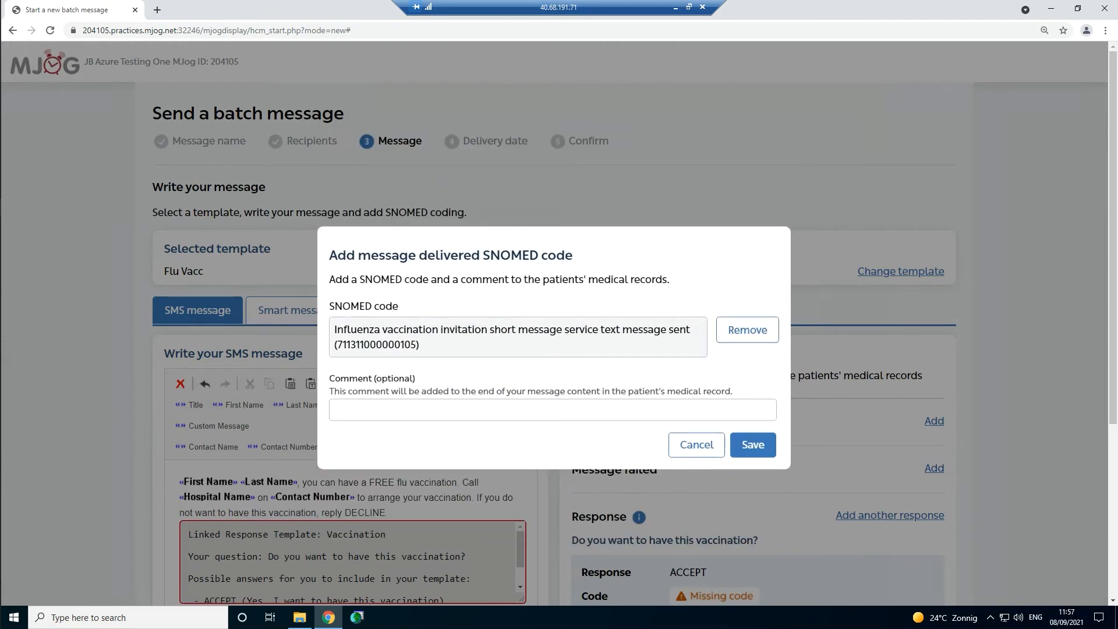
{"action": "left_click", "coordinate": [405, 410]}
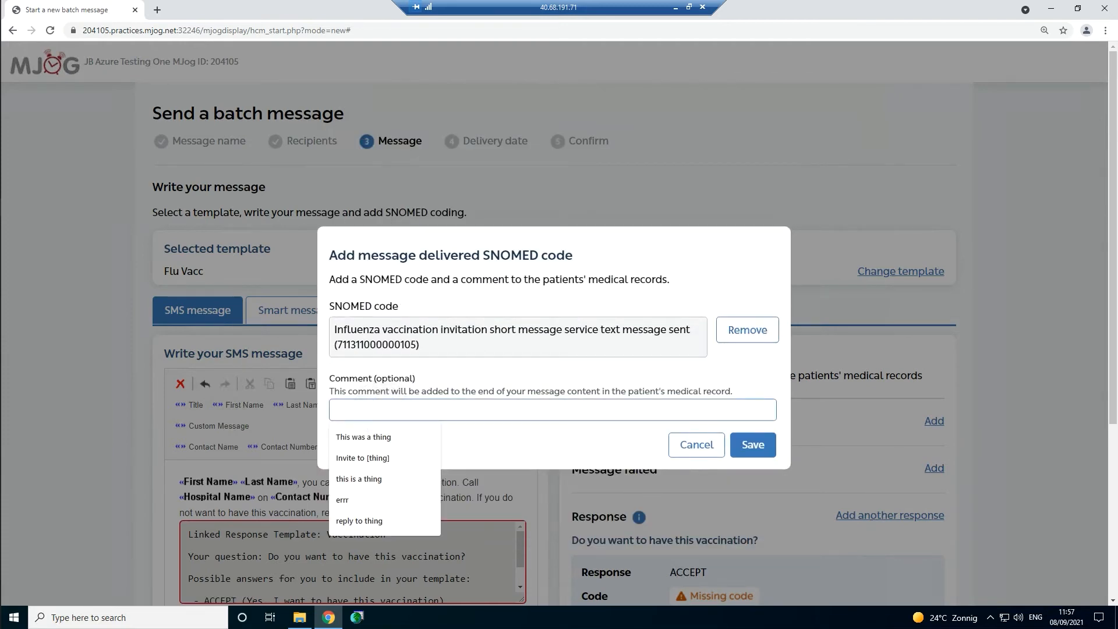
{"action": "type", "text": "SMS invite to Flu vaccination"}
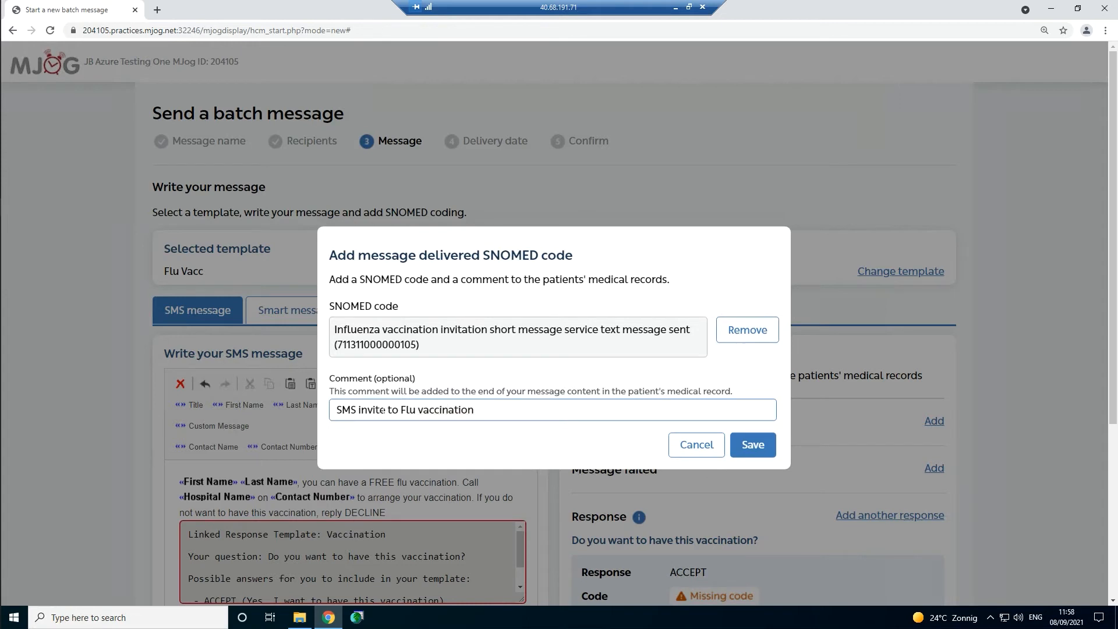
{"action": "left_click", "coordinate": [761, 442]}
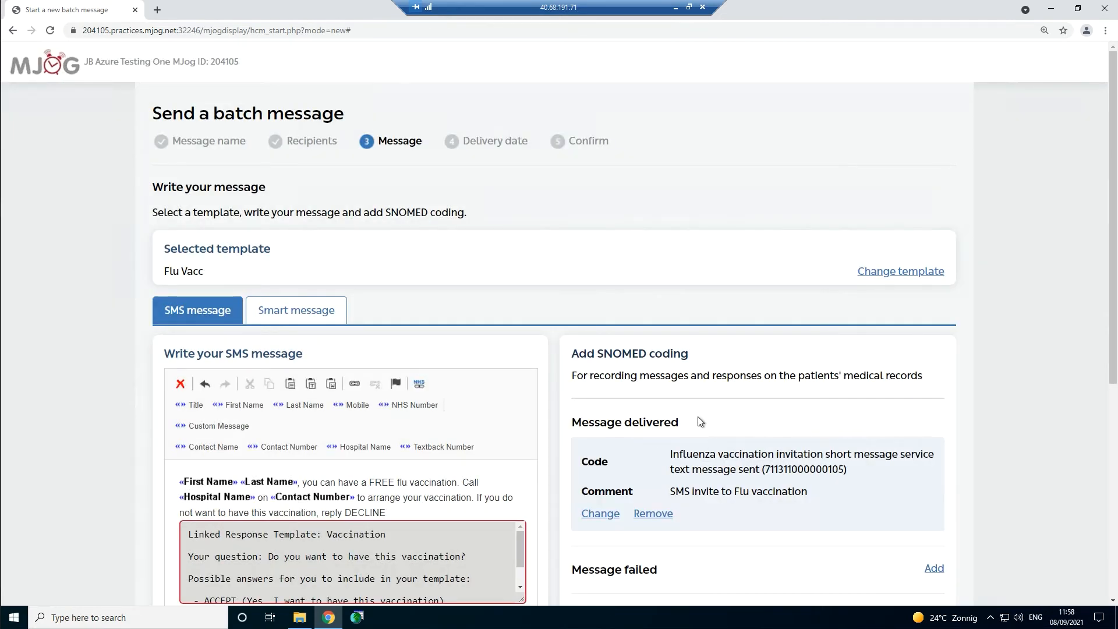
{"action": "scroll", "coordinate": [699, 420], "scroll_direction": "down", "scroll_amount": 3}
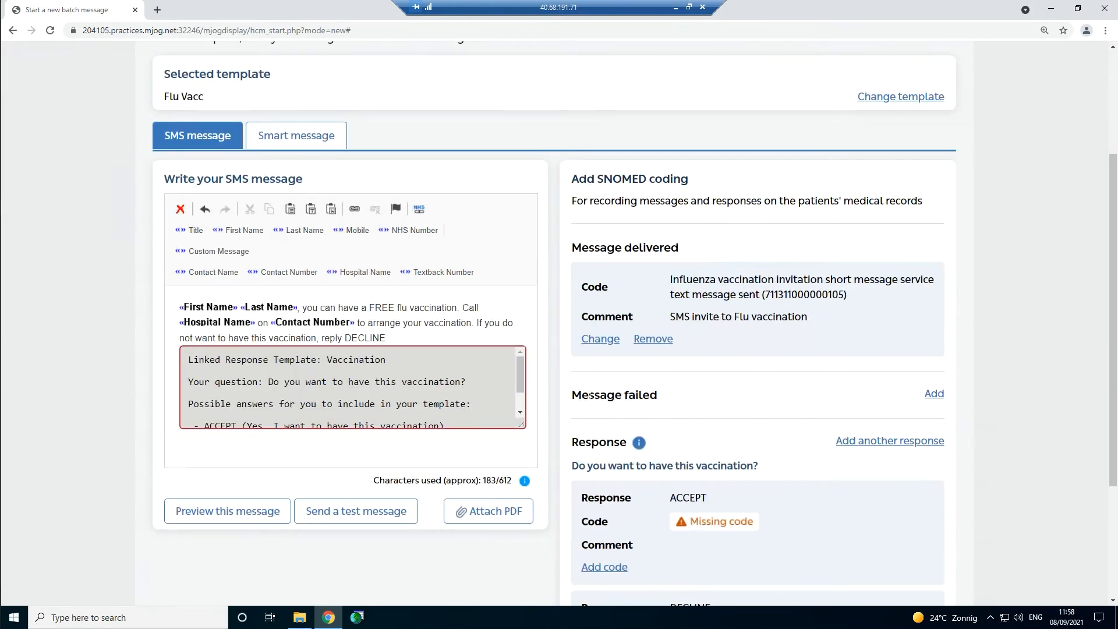
{"action": "left_click_drag", "start_coordinate": [569, 396], "coordinate": [667, 399]}
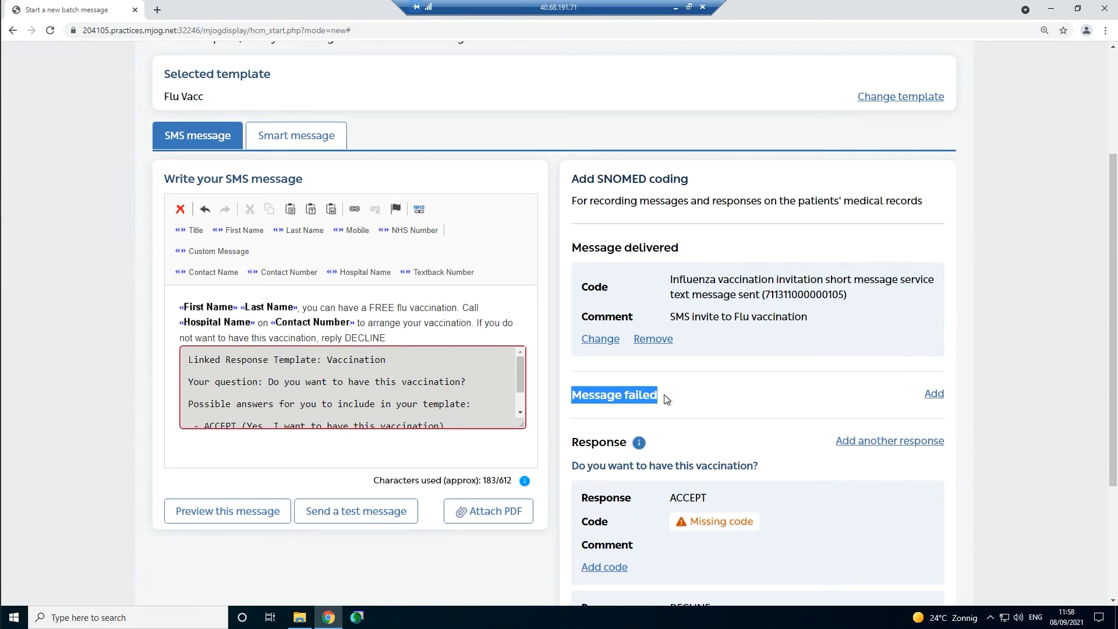
{"action": "scroll", "coordinate": [666, 399], "scroll_direction": "down", "scroll_amount": 1}
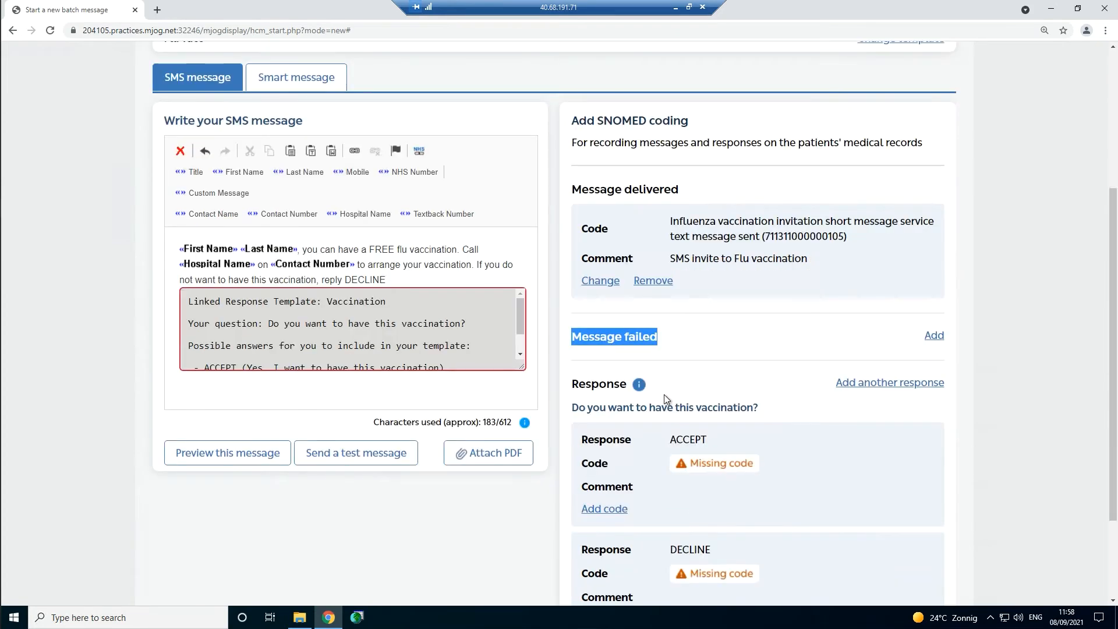
{"action": "scroll", "coordinate": [667, 400], "scroll_direction": "down", "scroll_amount": 1}
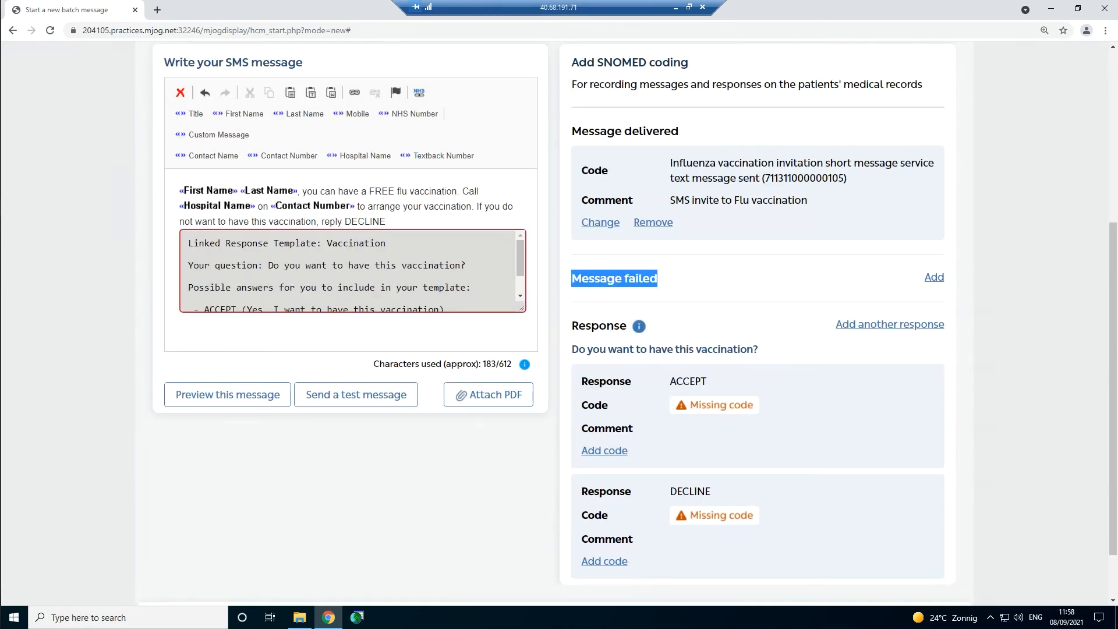
{"action": "double_click", "coordinate": [687, 382]}
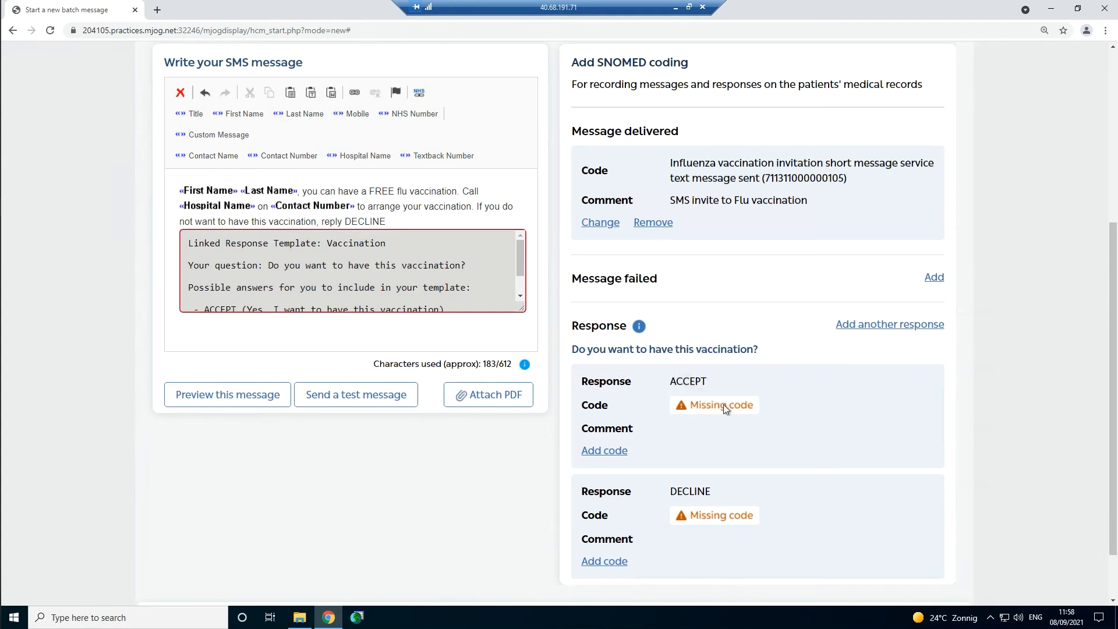
{"action": "scroll", "coordinate": [724, 405], "scroll_direction": "down", "scroll_amount": 1}
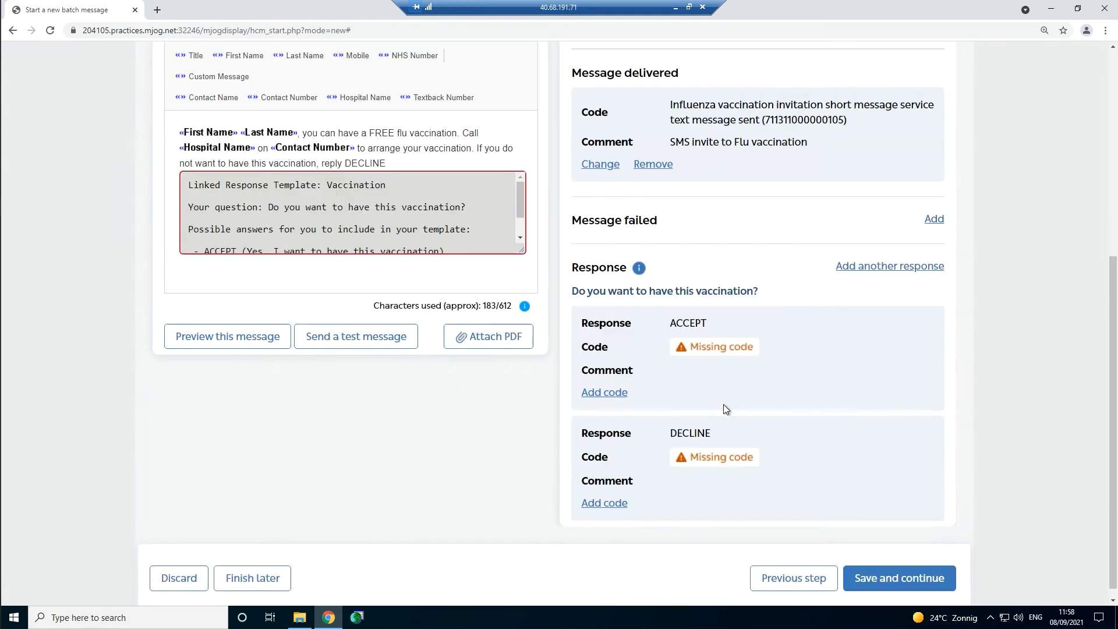
{"action": "left_click", "coordinate": [603, 504]}
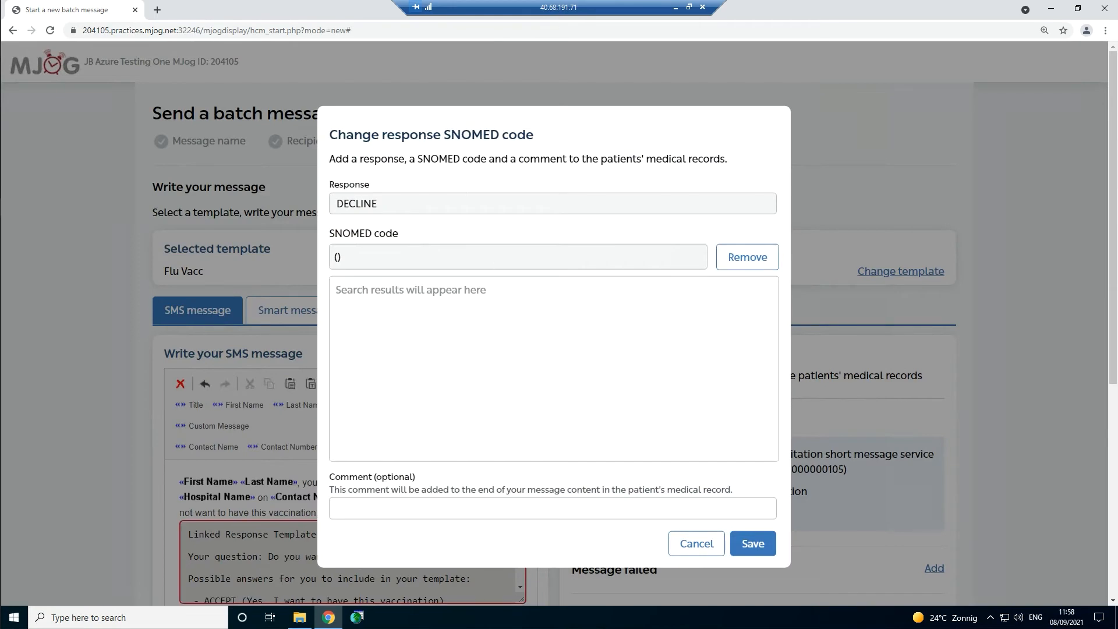
{"action": "left_click_drag", "start_coordinate": [417, 252], "coordinate": [327, 250]}
{"action": "left_click", "coordinate": [444, 254]}
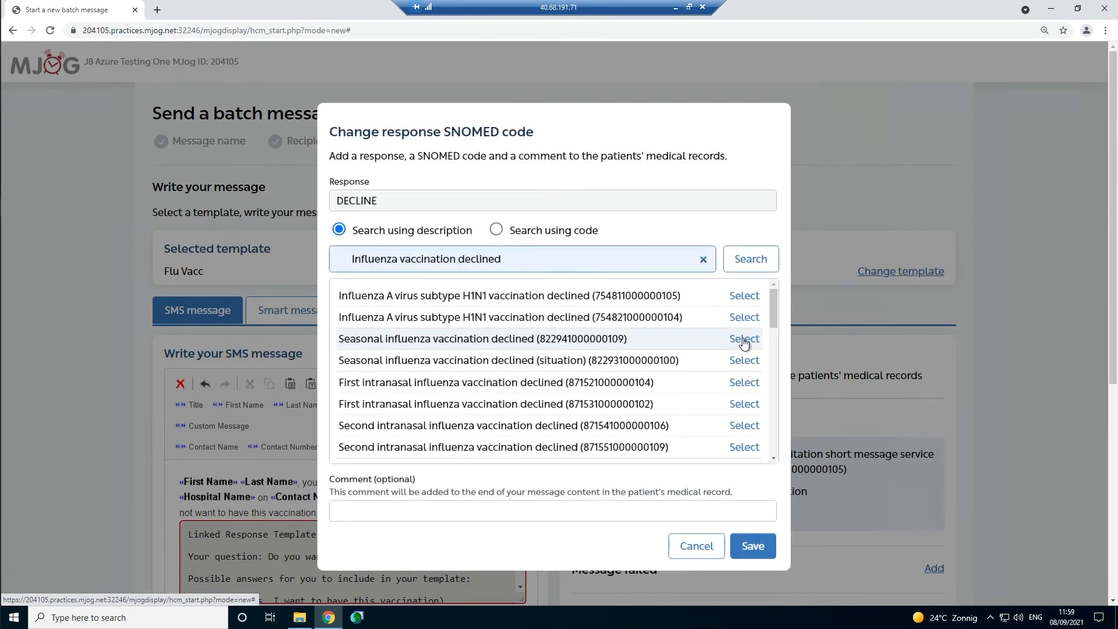
{"action": "left_click", "coordinate": [744, 339]}
{"action": "left_click", "coordinate": [443, 425]}
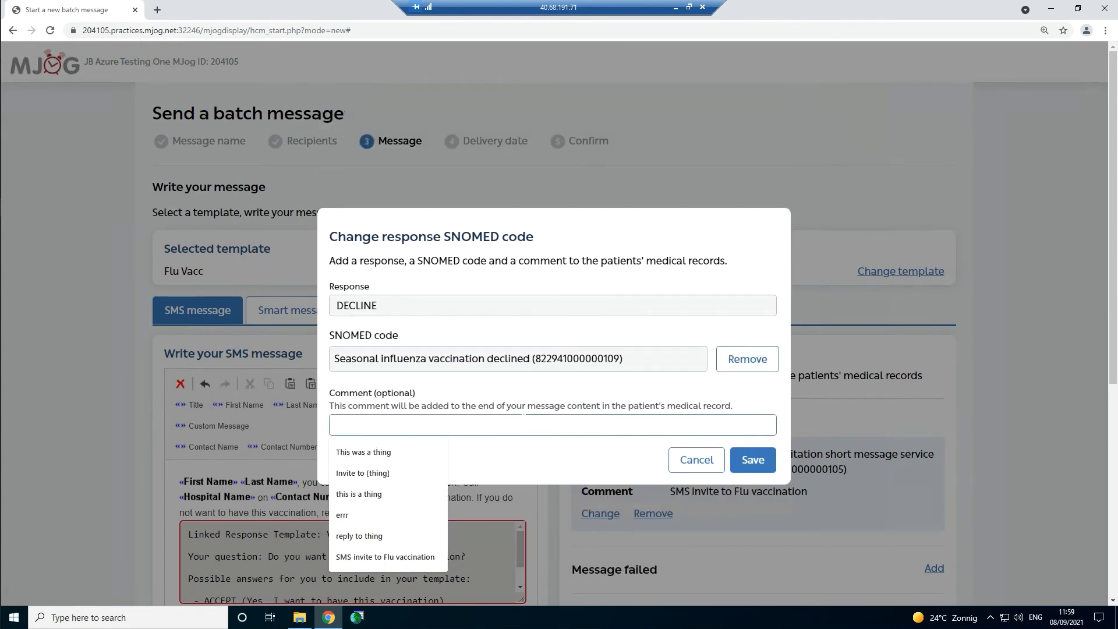
{"action": "type", "text": "comments"}
{"action": "left_click", "coordinate": [752, 460]}
{"action": "scroll", "coordinate": [745, 463], "scroll_direction": "down", "scroll_amount": 4}
{"action": "scroll", "coordinate": [275, 304], "scroll_direction": "up", "scroll_amount": 4}
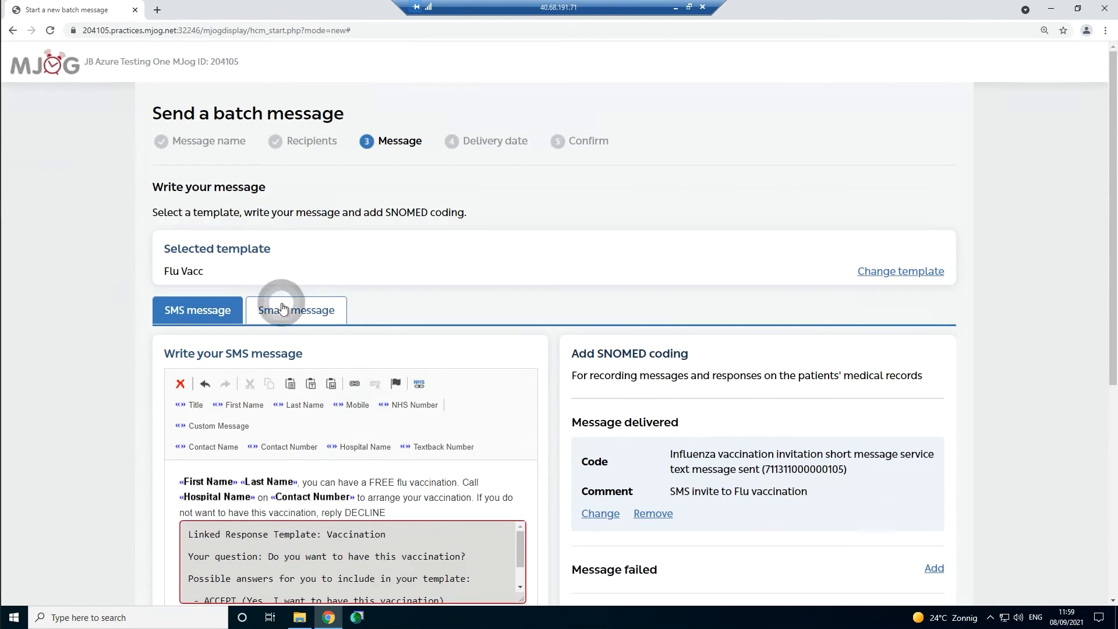
{"action": "left_click", "coordinate": [280, 308]}
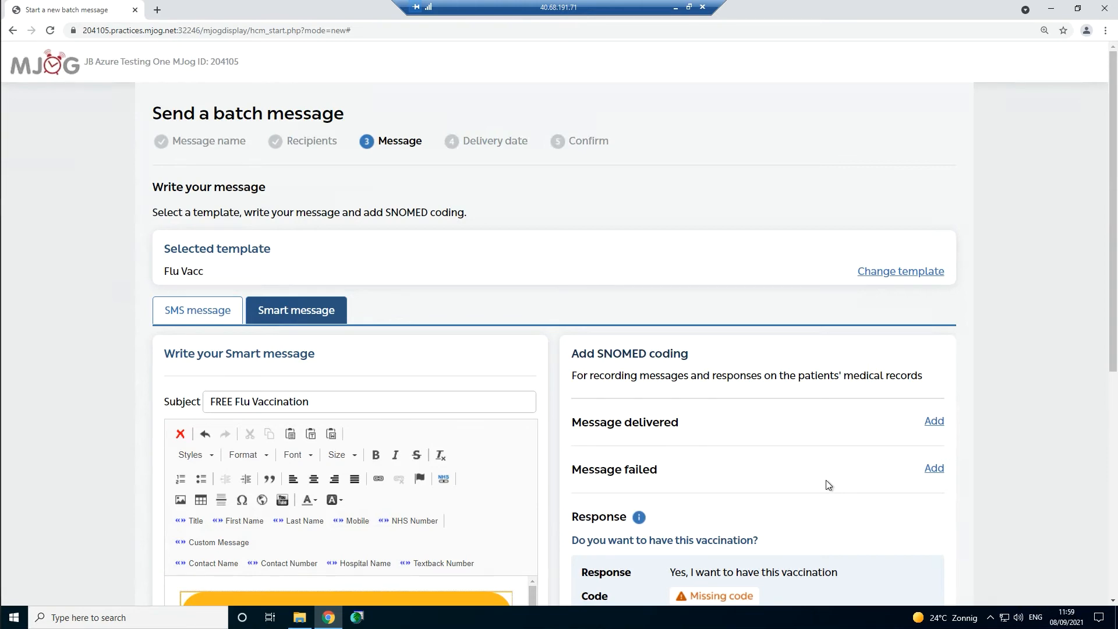
{"action": "scroll", "coordinate": [827, 483], "scroll_direction": "down", "scroll_amount": 3}
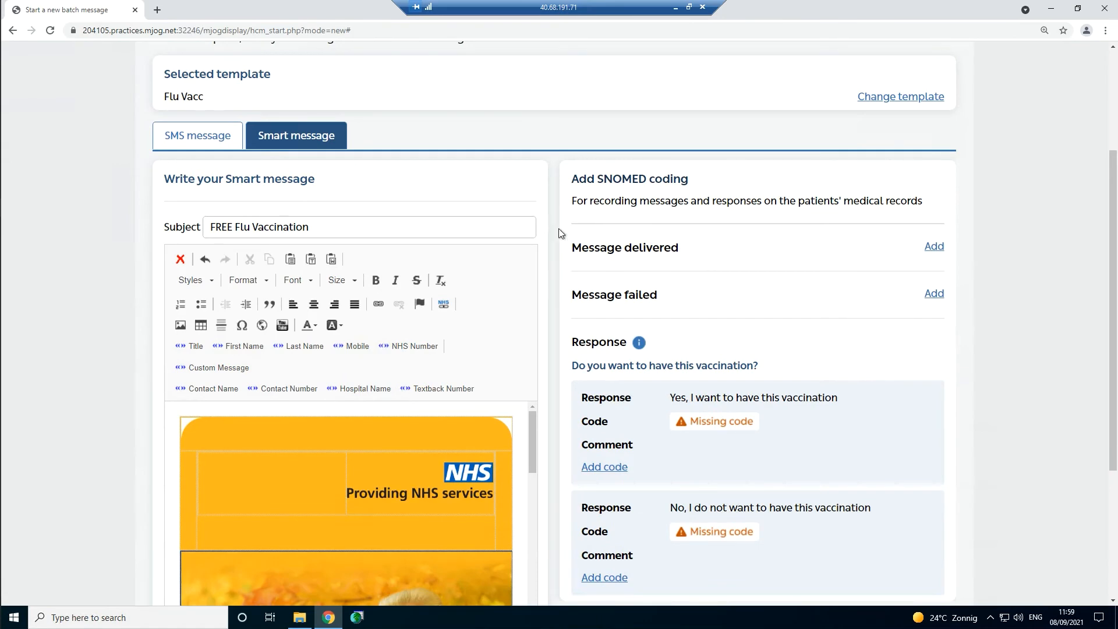
{"action": "left_click", "coordinate": [942, 249]}
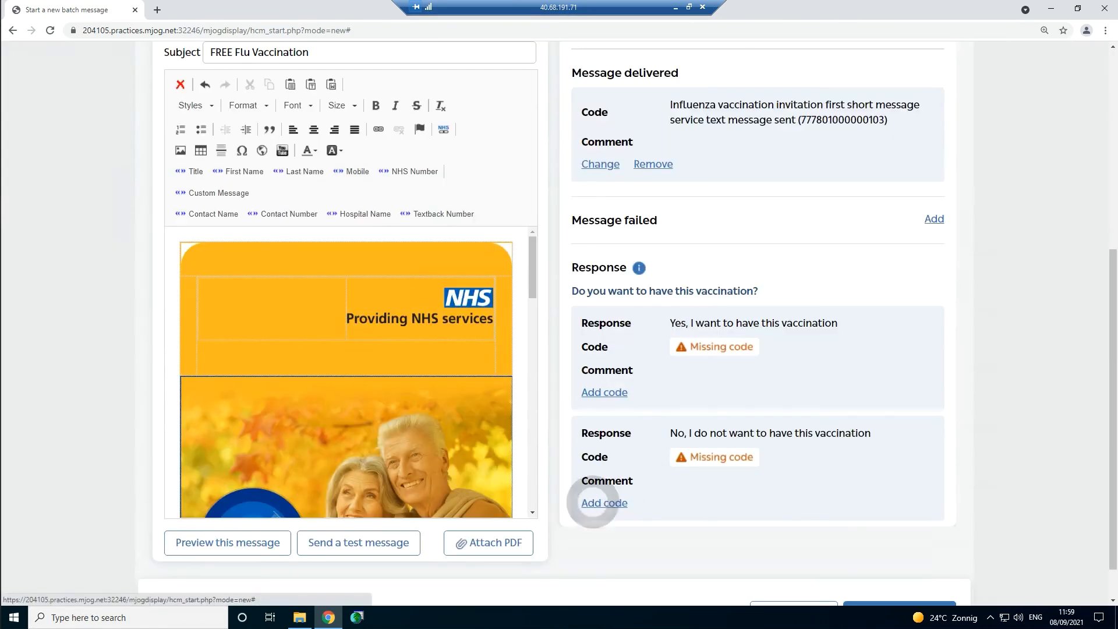
- Code the Smart message's 'No' response as seasonal influenza vaccination declined
{"action": "left_click", "coordinate": [594, 505]}
{"action": "left_click", "coordinate": [387, 309]}
{"action": "left_click", "coordinate": [751, 258]}
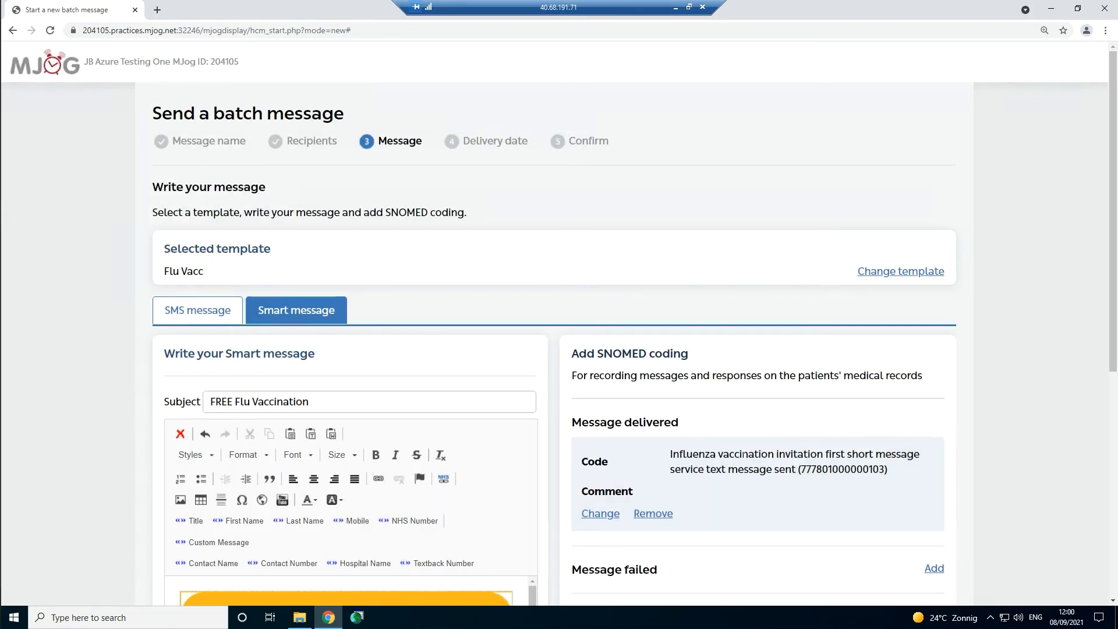
{"action": "scroll", "coordinate": [743, 455], "scroll_direction": "down", "scroll_amount": 6}
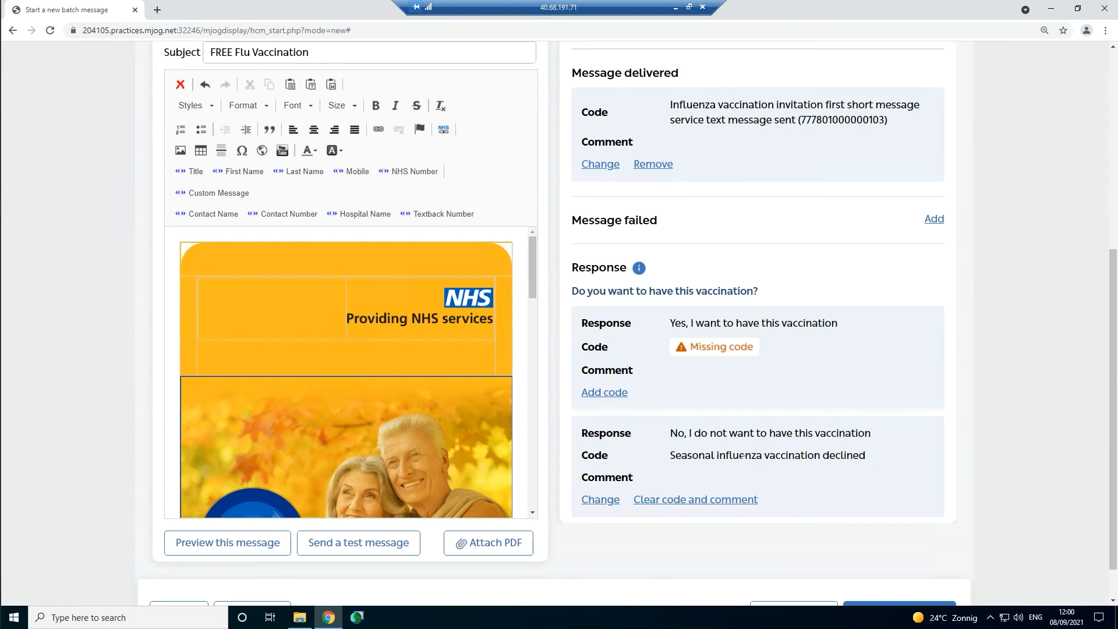
{"action": "scroll", "coordinate": [751, 436], "scroll_direction": "down", "scroll_amount": 1}
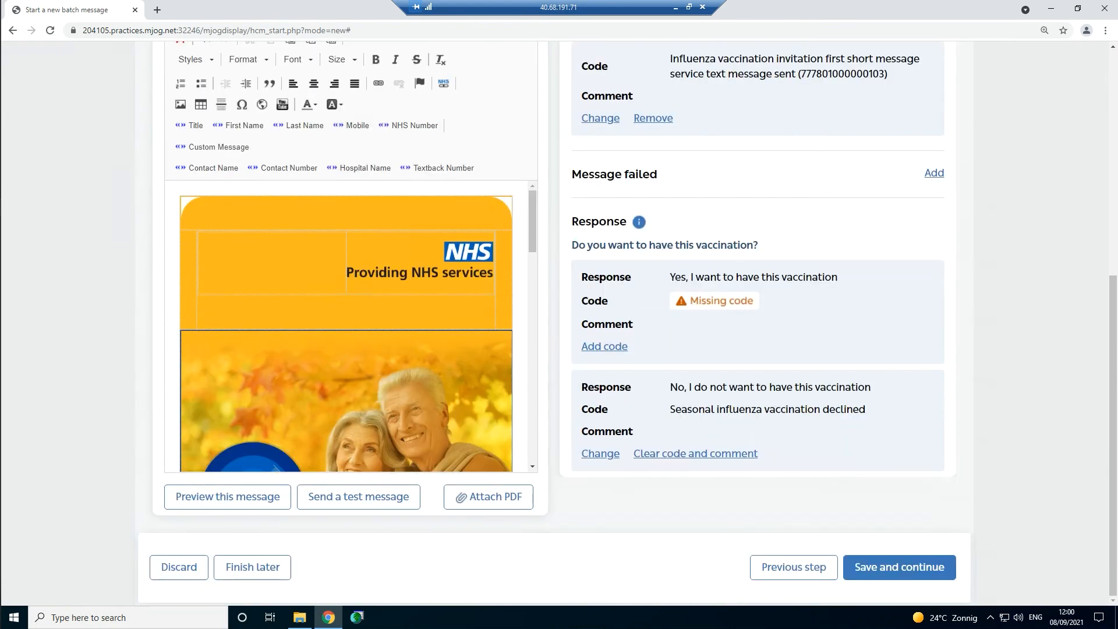
- Save the message and continue without the remaining optional SNOMED codes
{"action": "left_click", "coordinate": [907, 568]}
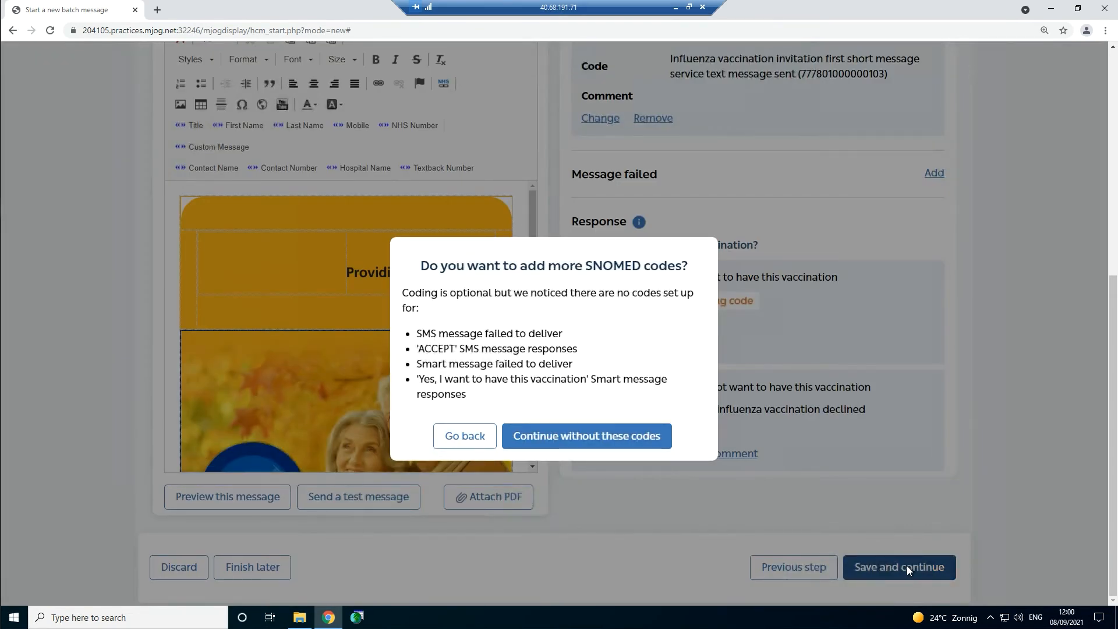
{"action": "left_click", "coordinate": [461, 437]}
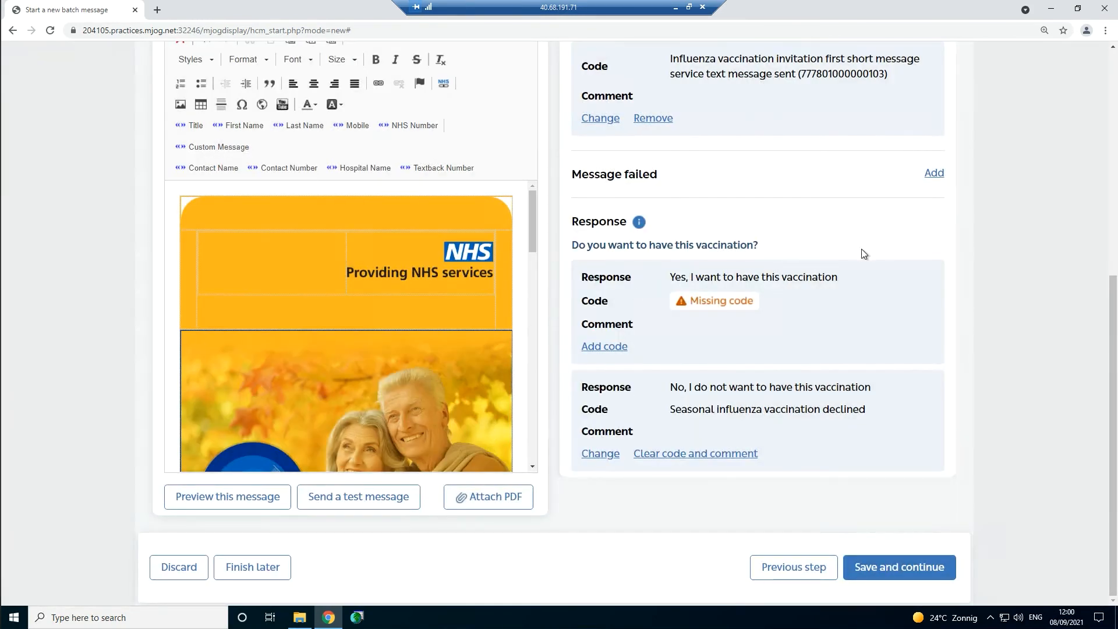
{"action": "left_click", "coordinate": [934, 574]}
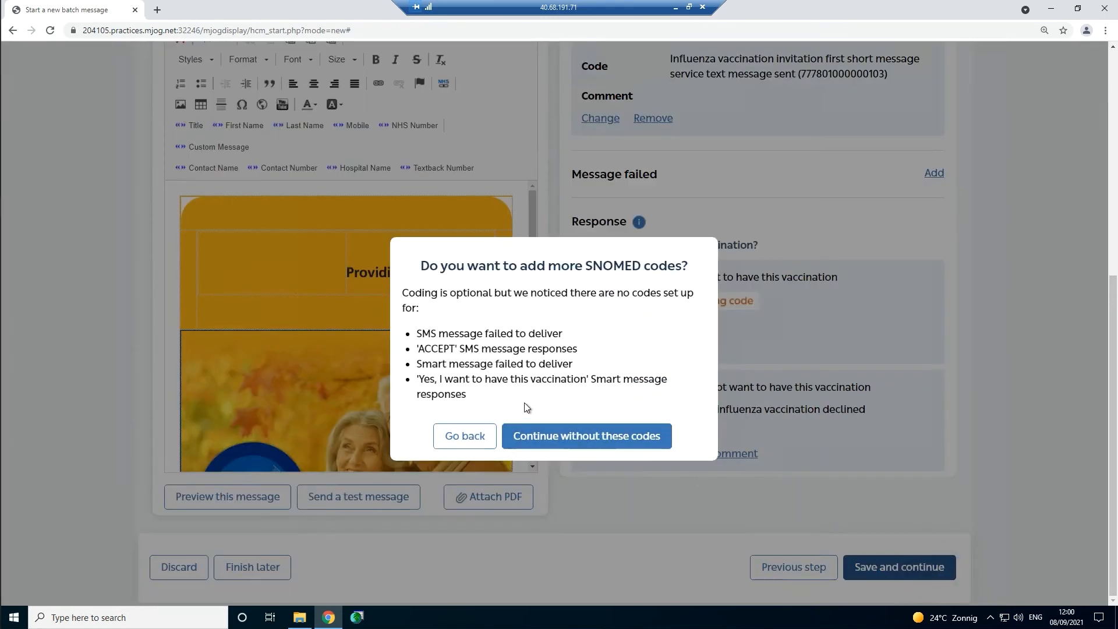
{"action": "left_click", "coordinate": [571, 438]}
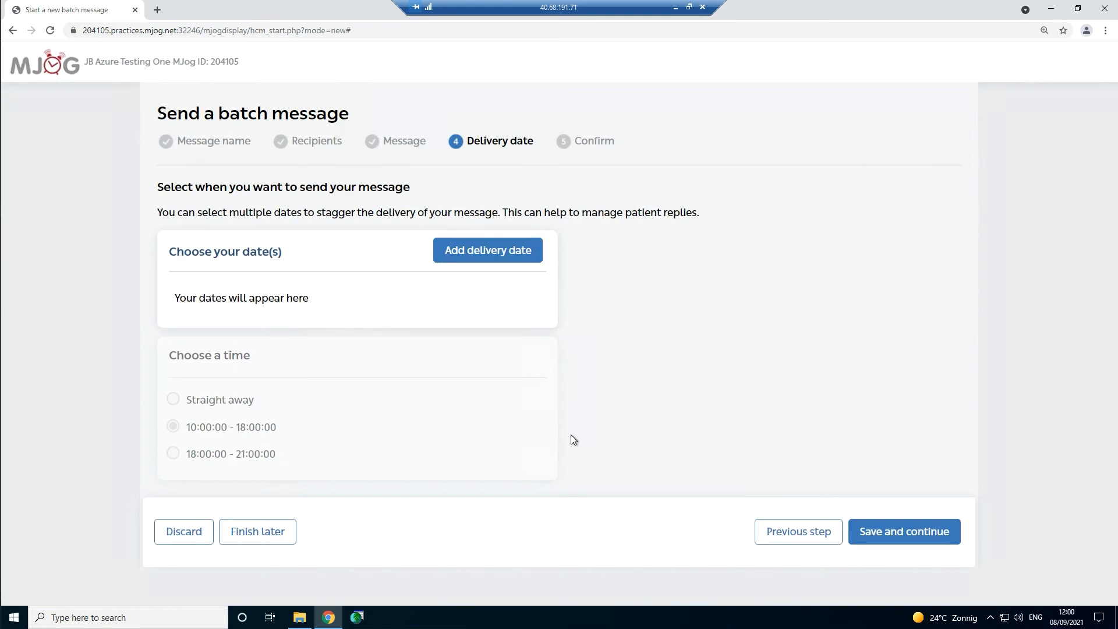
- Open the 'Select a delivery date or date range' dialog with Add delivery date
{"action": "left_click", "coordinate": [487, 250]}
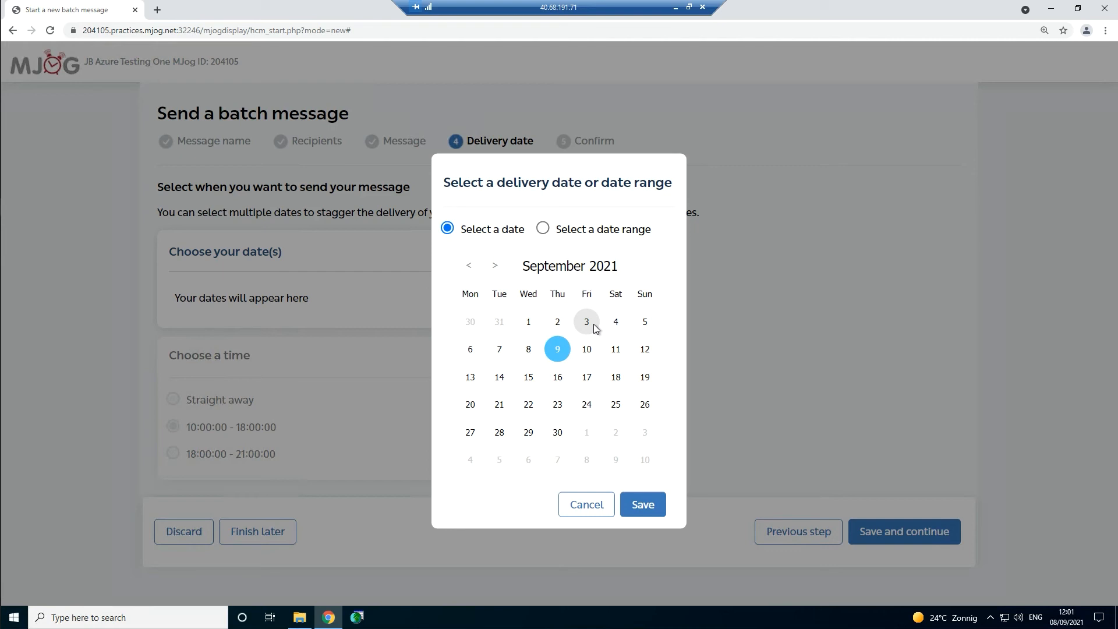
- Save a delivery date range from 13 to 17 September 2021
{"action": "left_click", "coordinate": [544, 230]}
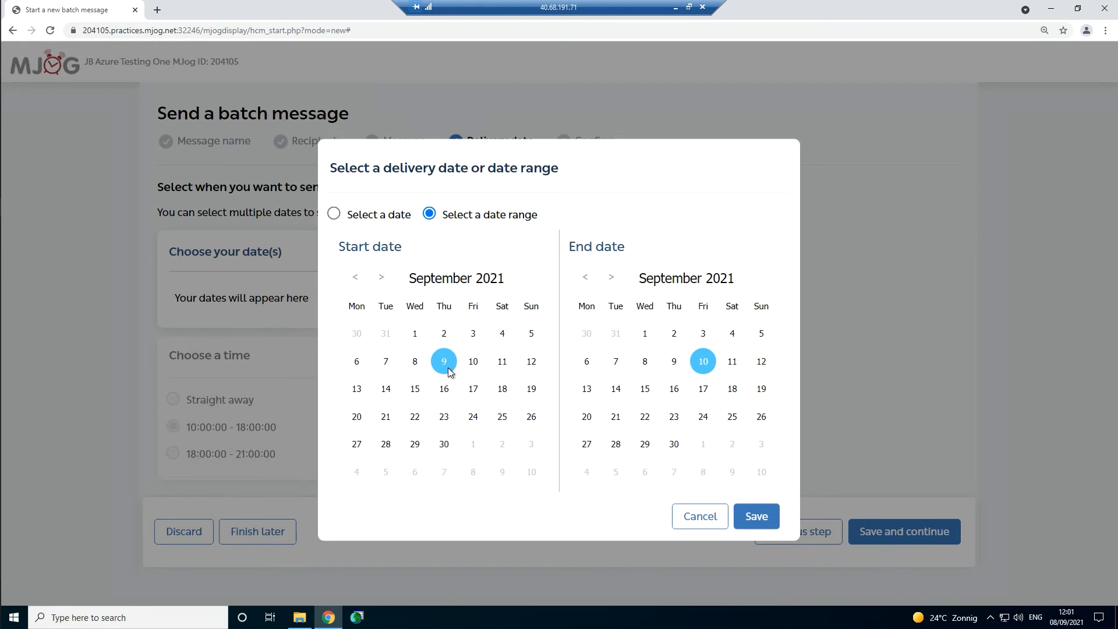
{"action": "left_click", "coordinate": [357, 392]}
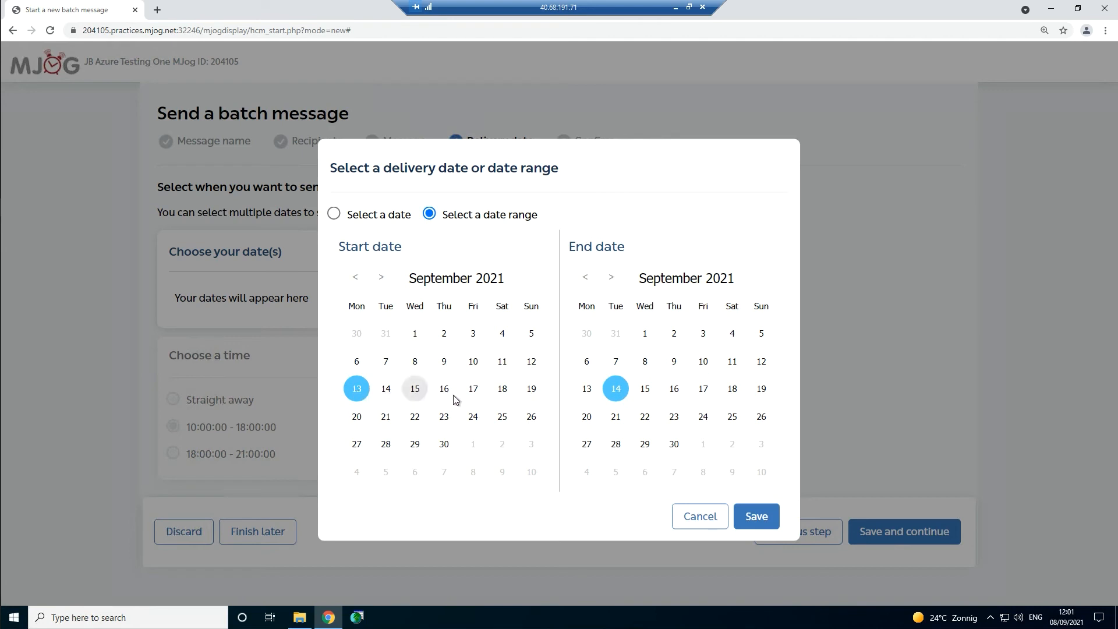
{"action": "left_click", "coordinate": [702, 390]}
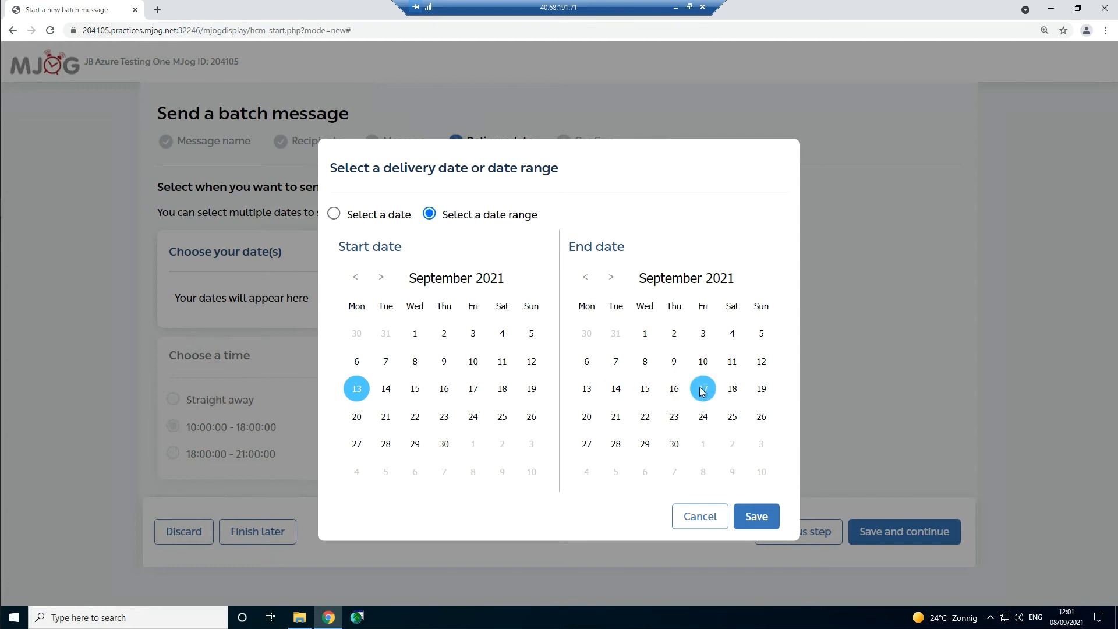
{"action": "left_click", "coordinate": [755, 517]}
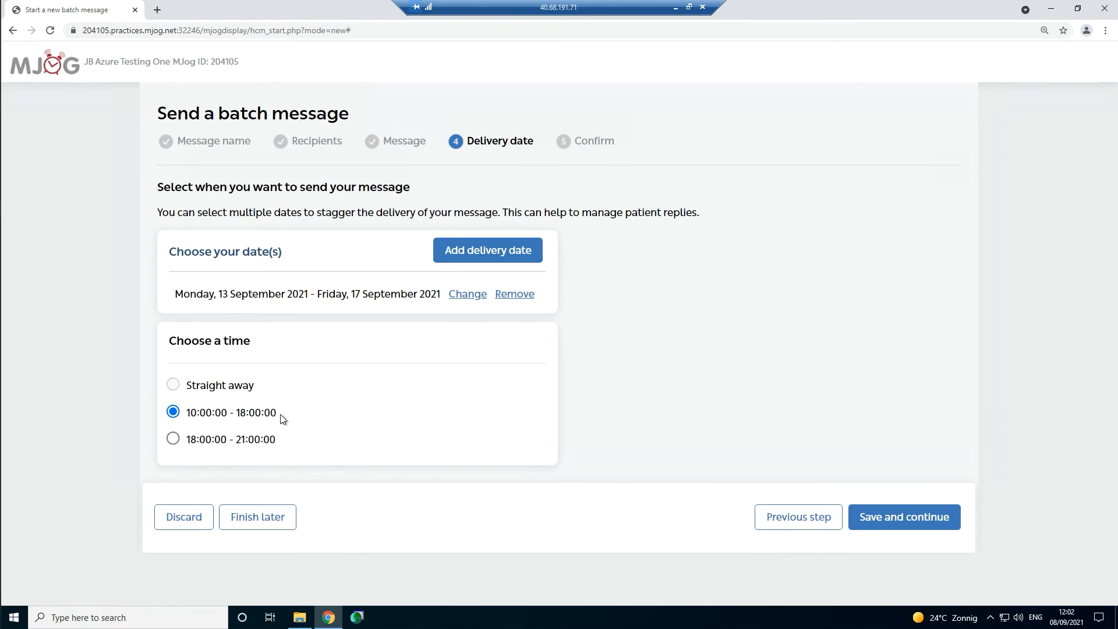
- Keep the 10:00:00–18:00:00 time window and continue to the Confirm step
{"action": "left_click_drag", "start_coordinate": [191, 414], "coordinate": [273, 417]}
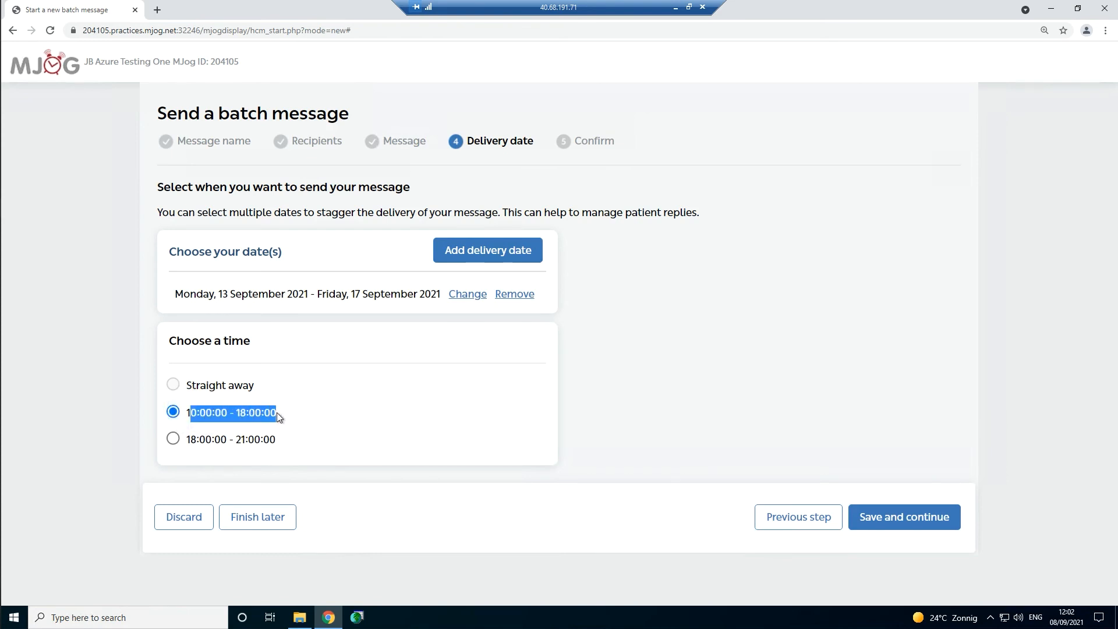
{"action": "left_click", "coordinate": [263, 413]}
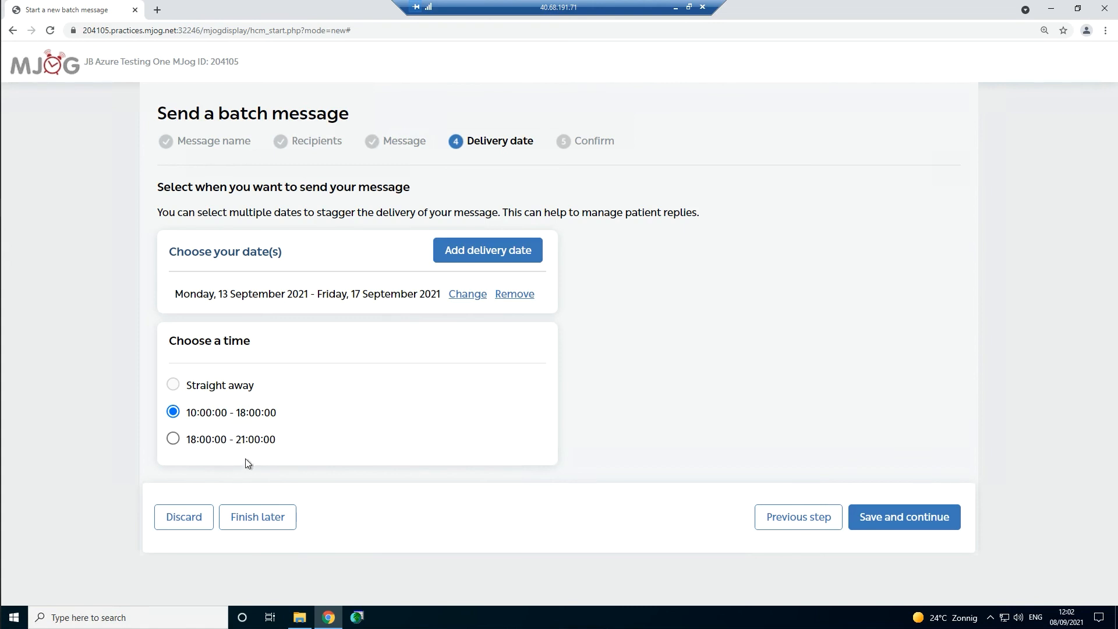
{"action": "left_click_drag", "start_coordinate": [187, 439], "coordinate": [279, 444]}
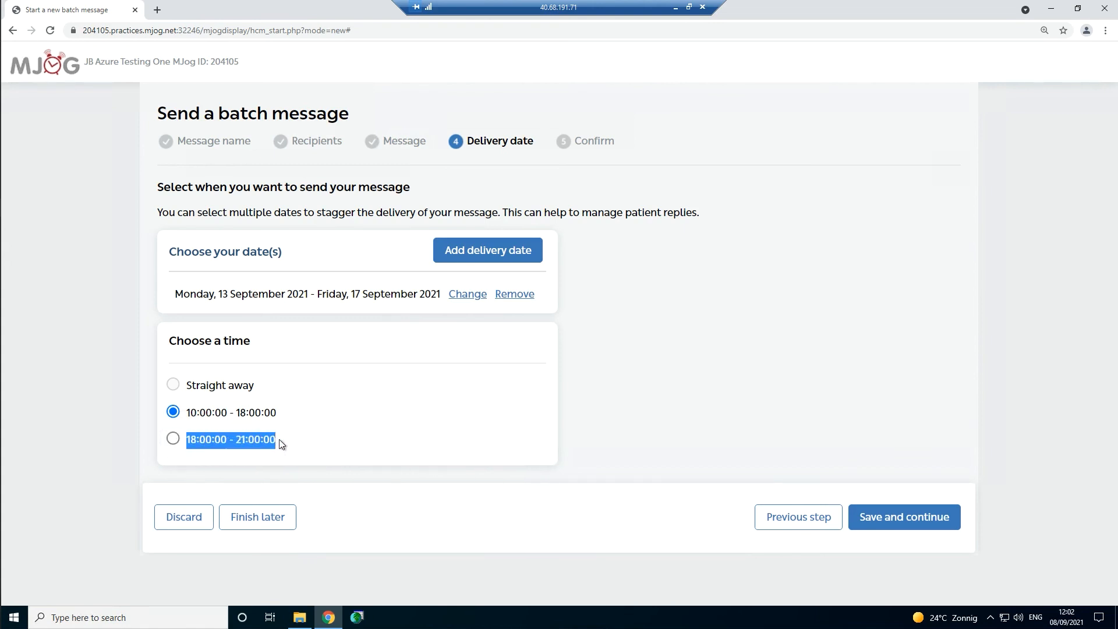
{"action": "left_click", "coordinate": [328, 438]}
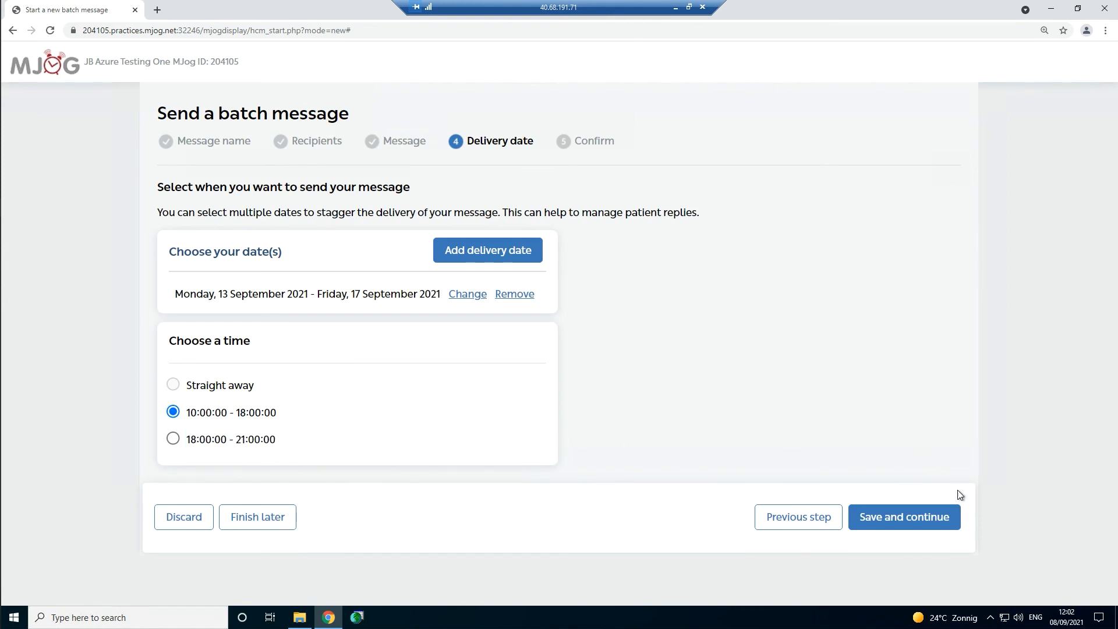
{"action": "left_click", "coordinate": [924, 517]}
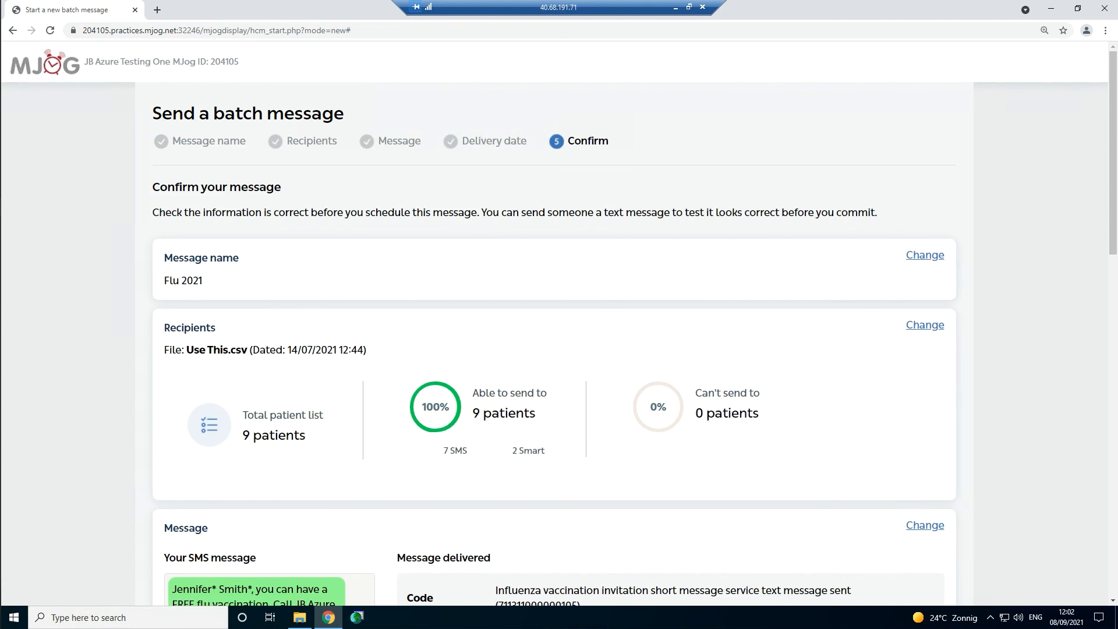
- Scroll through the Confirm summary to review the Flu Vacc SMS and Smart message codes
{"action": "scroll", "coordinate": [559, 326], "scroll_direction": "down", "scroll_amount": 1}
{"action": "scroll", "coordinate": [133, 434], "scroll_direction": "down", "scroll_amount": 5}
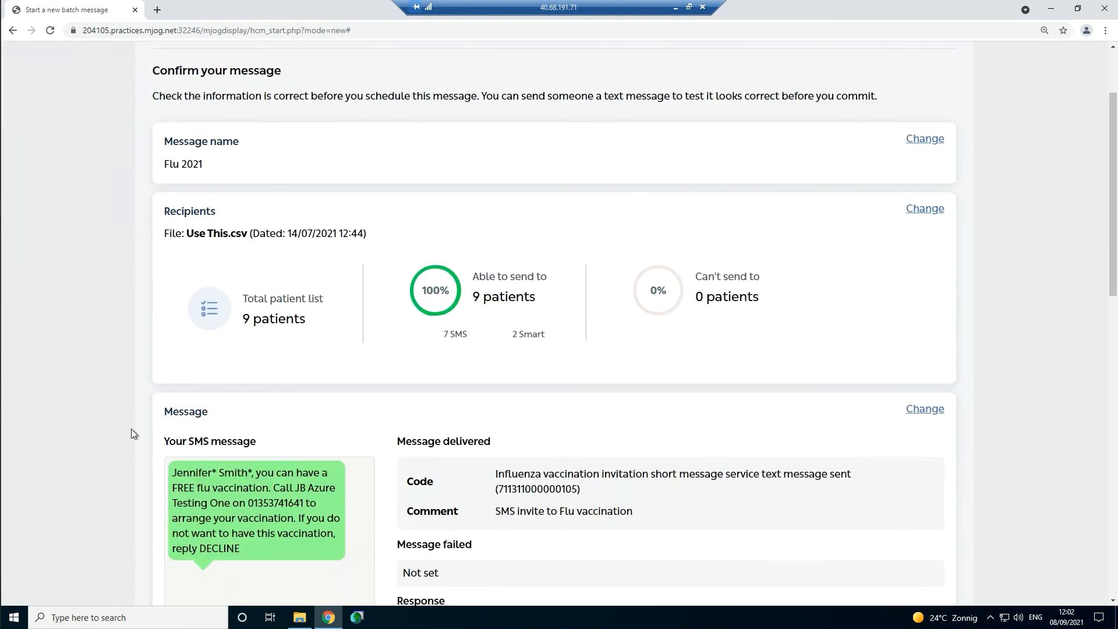
{"action": "scroll", "coordinate": [132, 433], "scroll_direction": "down", "scroll_amount": 1}
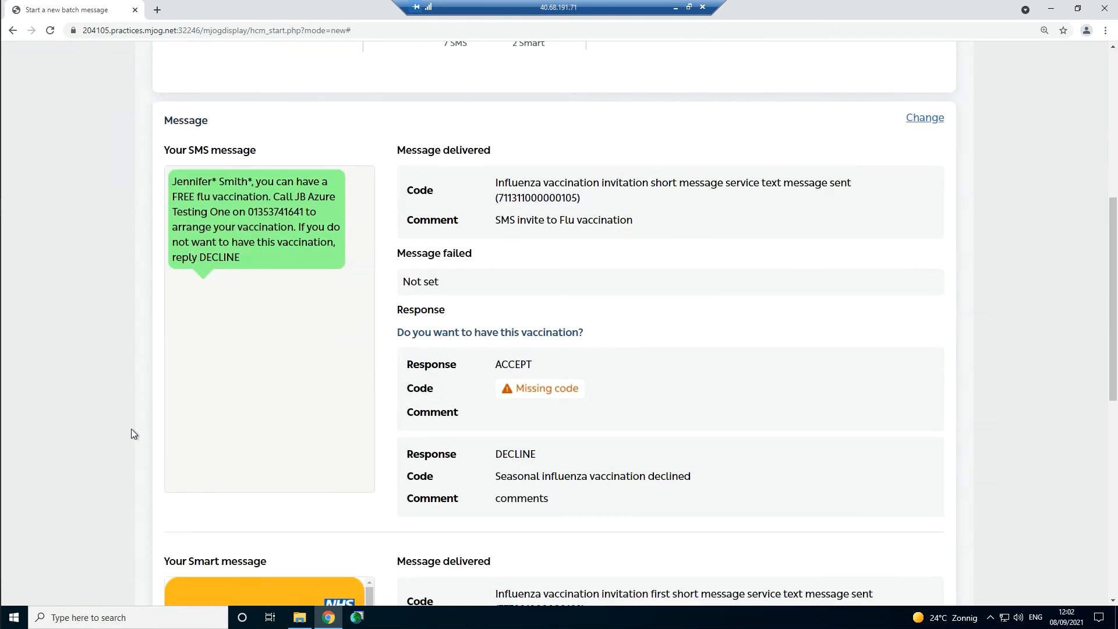
{"action": "scroll", "coordinate": [131, 433], "scroll_direction": "down", "scroll_amount": 7}
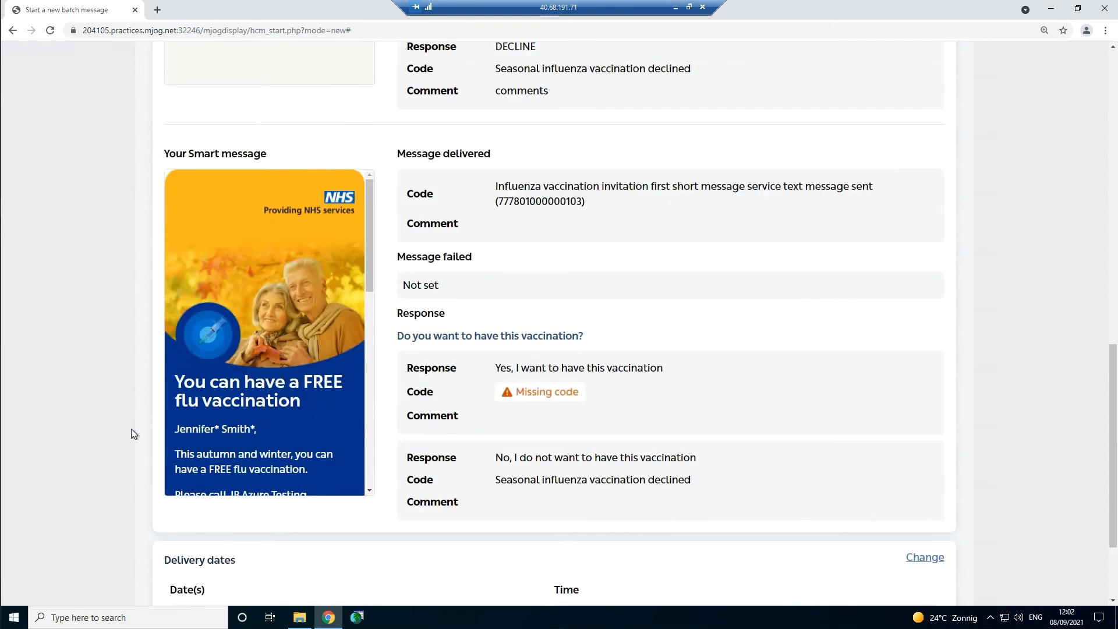
{"action": "scroll", "coordinate": [132, 434], "scroll_direction": "down", "scroll_amount": 3}
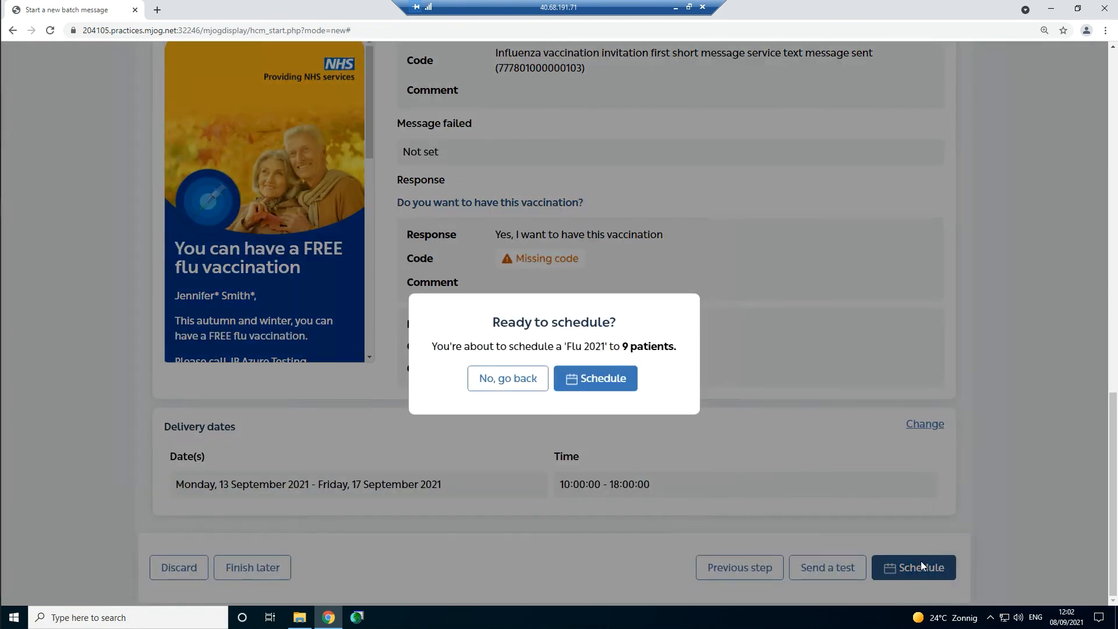
- Confirm scheduling the 'Flu 2021' batch message to the 9 patients
{"action": "left_click", "coordinate": [604, 391]}
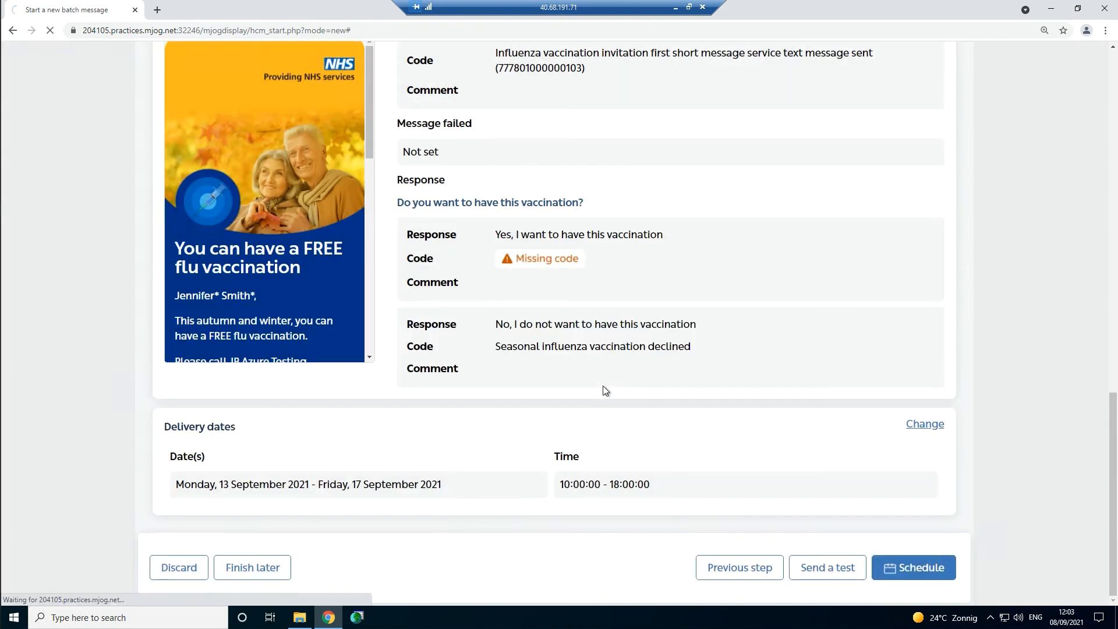